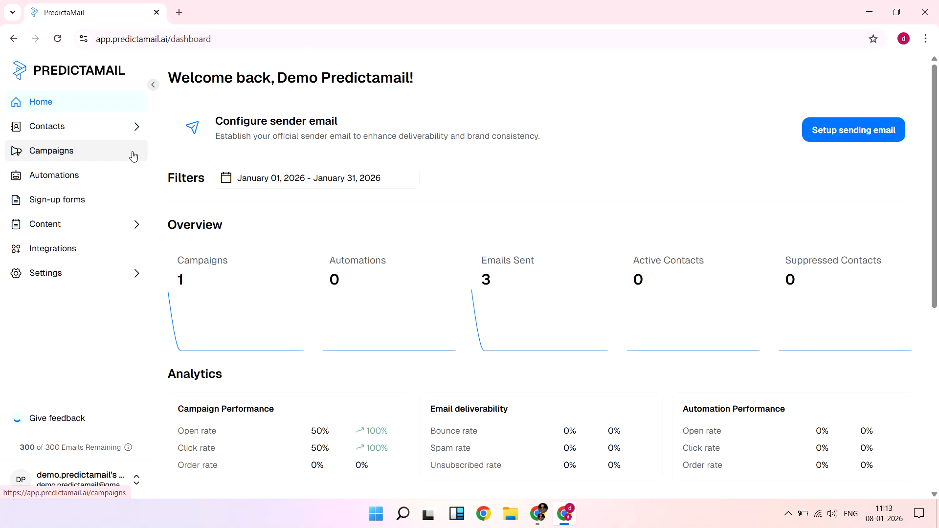
Step: Start a new email campaign from the campaigns page and name it Flash Sale
click(134, 156)
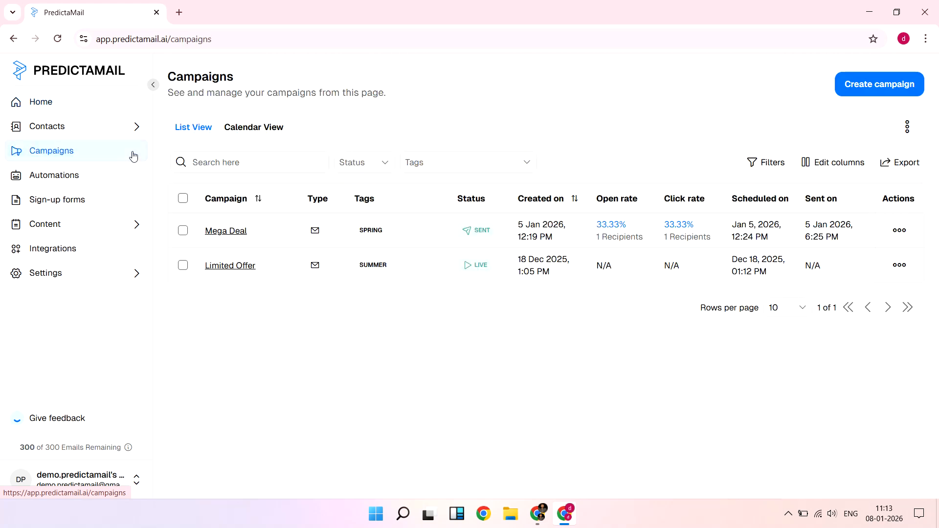
click(883, 85)
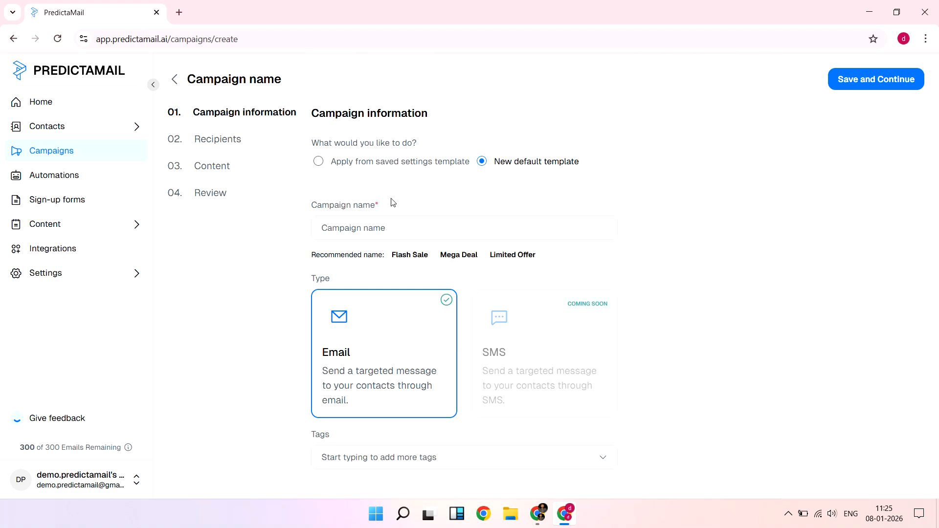
click(401, 255)
Step: Create a new tag Sale for the campaign and save the campaign information
click(401, 457)
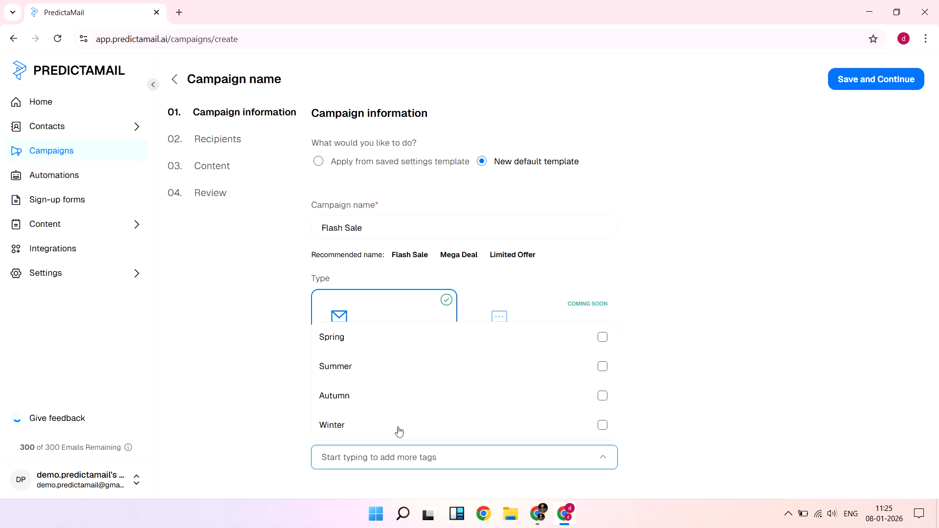
click(387, 352)
click(357, 458)
click(392, 458)
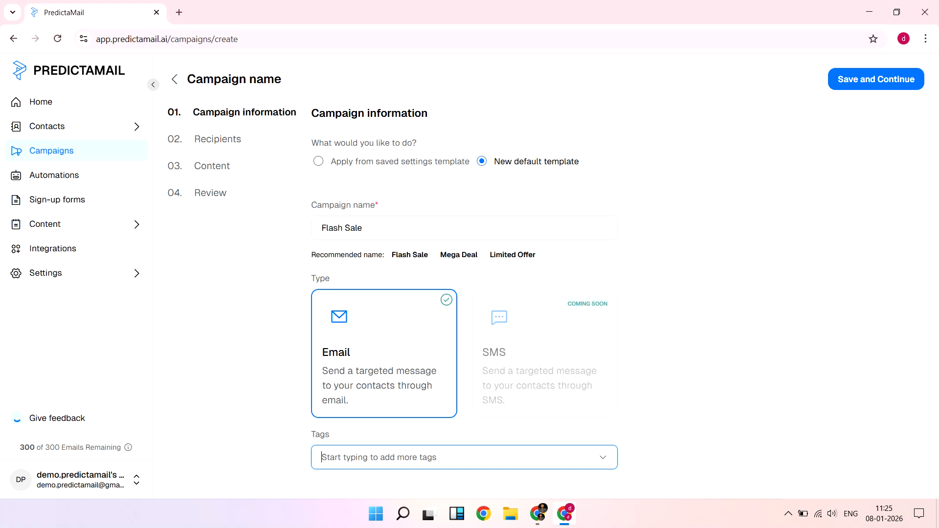
text(Sale)
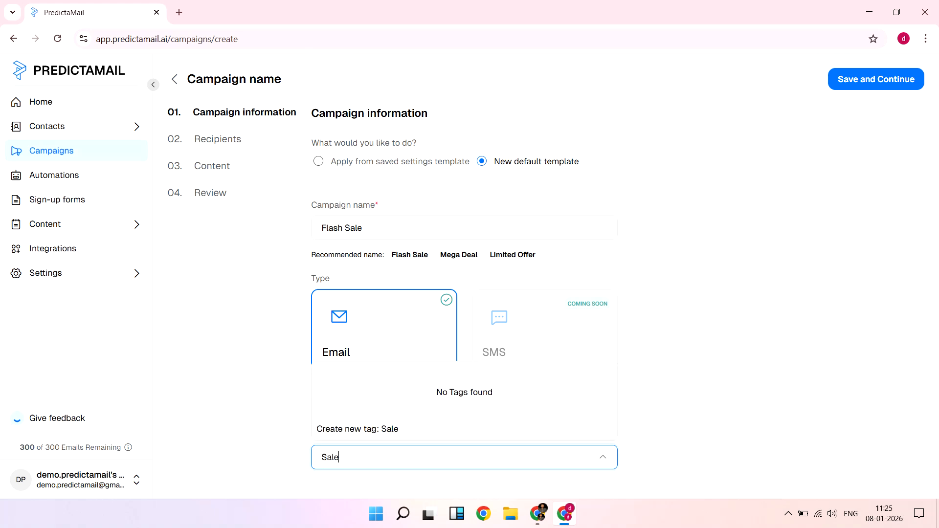
click(369, 431)
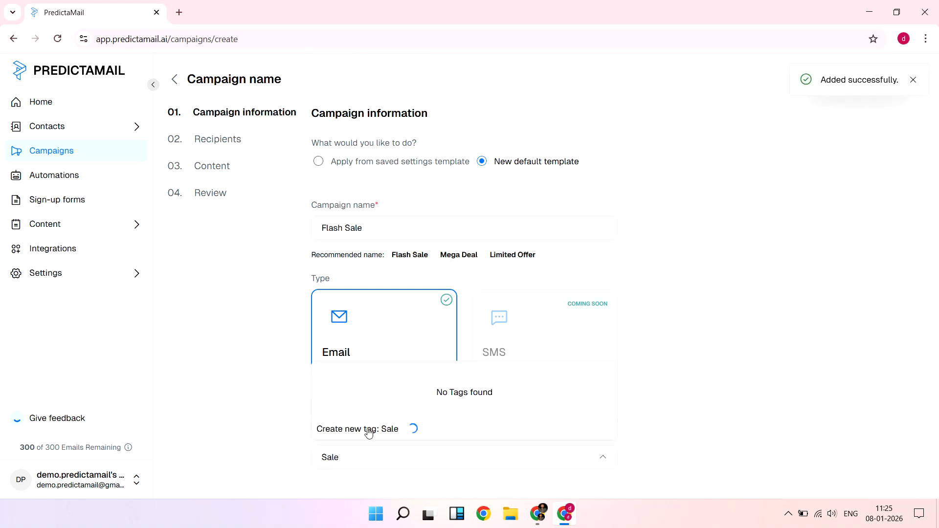
click(917, 96)
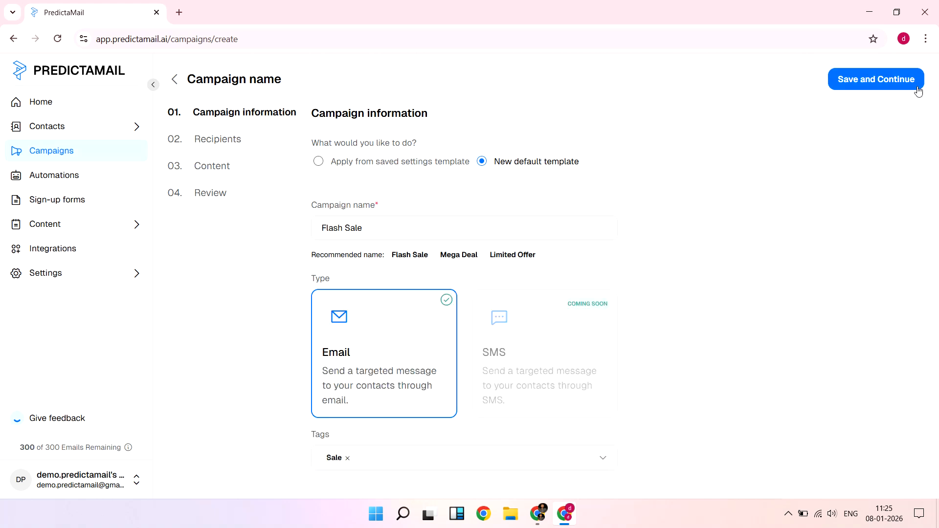
click(874, 85)
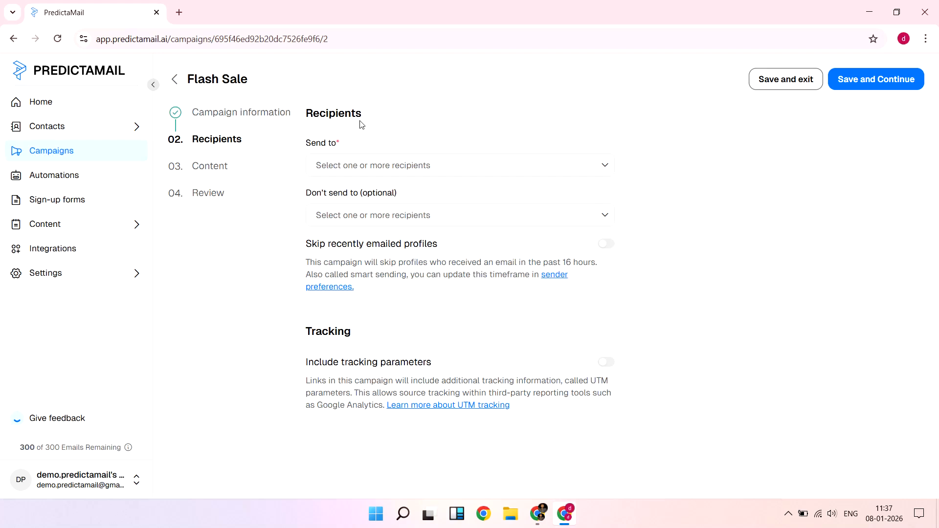
click(364, 165)
click(366, 204)
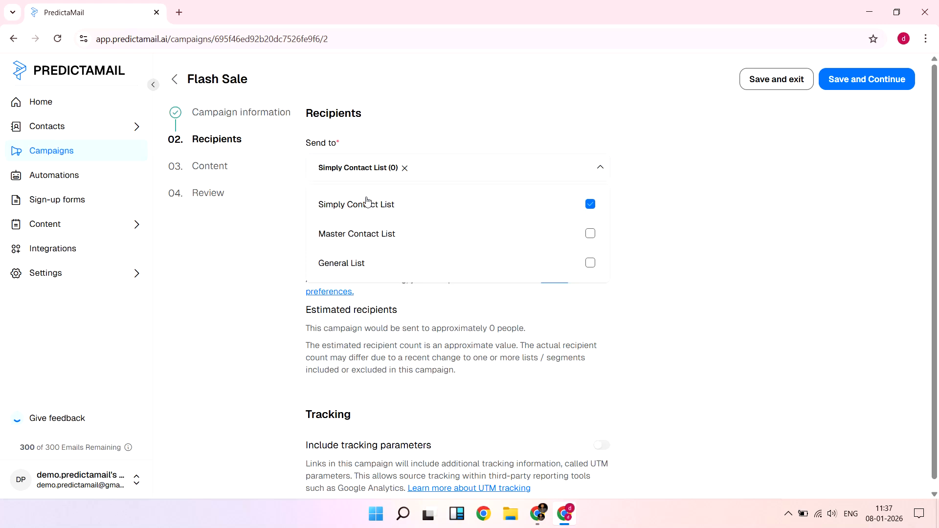
click(405, 168)
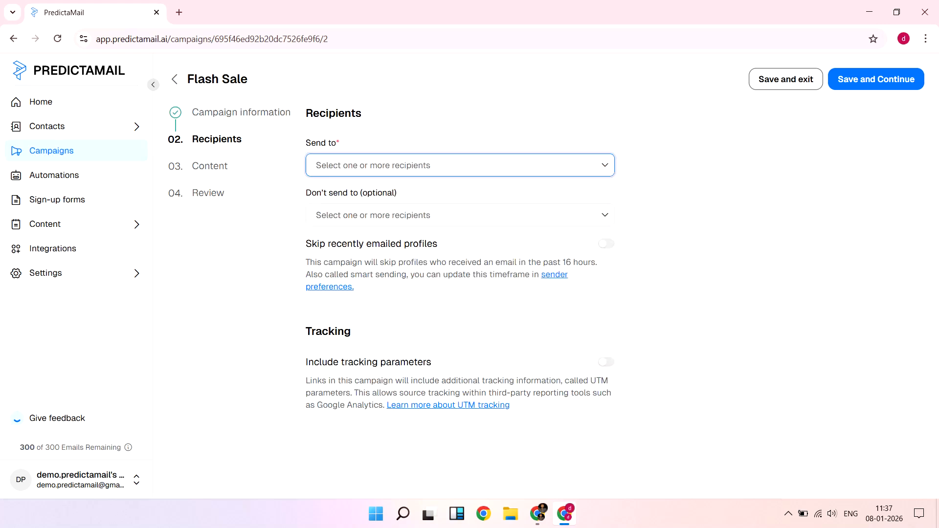
text(sa)
key(BackSpace)
key(BackSpace)
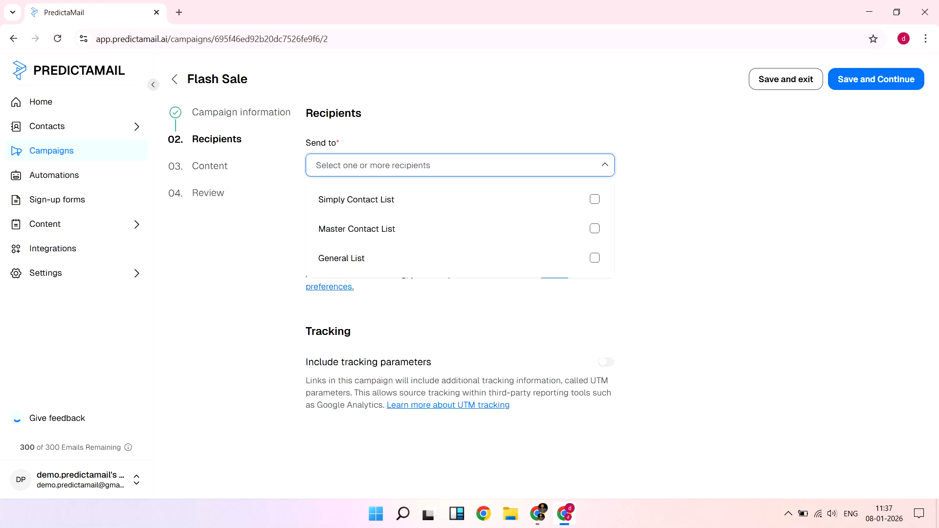
Step: Choose Simply Contact List as the campaign's send-to recipients and save to continue to the content stage
click(395, 198)
click(289, 205)
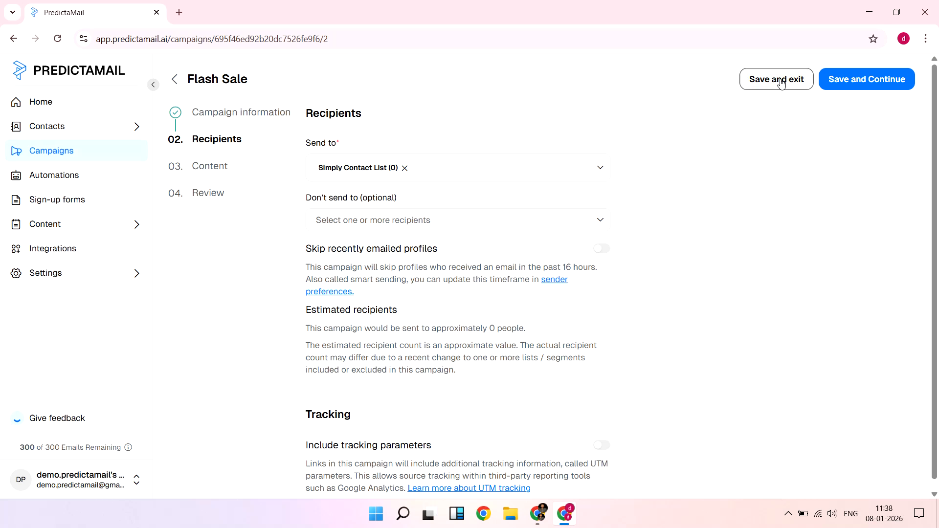
click(857, 81)
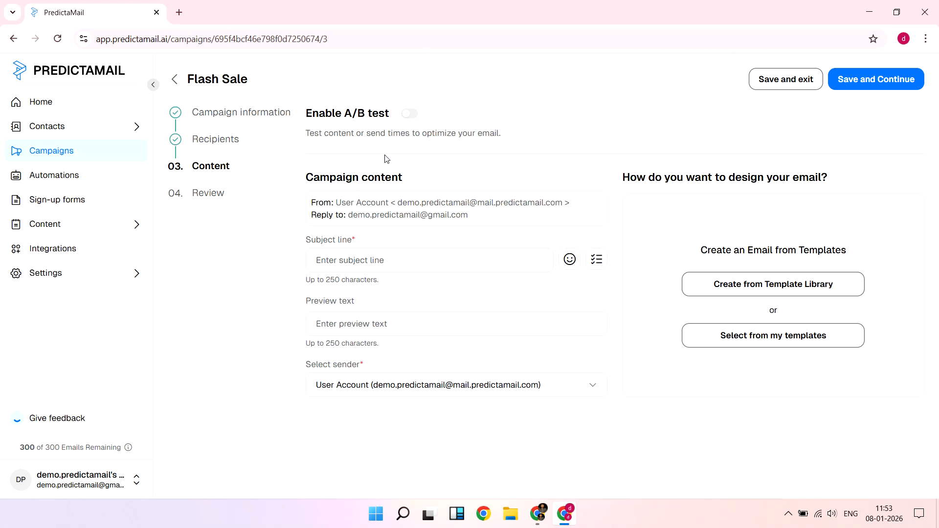
Step: Fill in the campaign content with subject "Welcome to the crew!.", preview text "Thanks for signing up. Here's how to get started." and the User Account sender
click(391, 261)
click(394, 293)
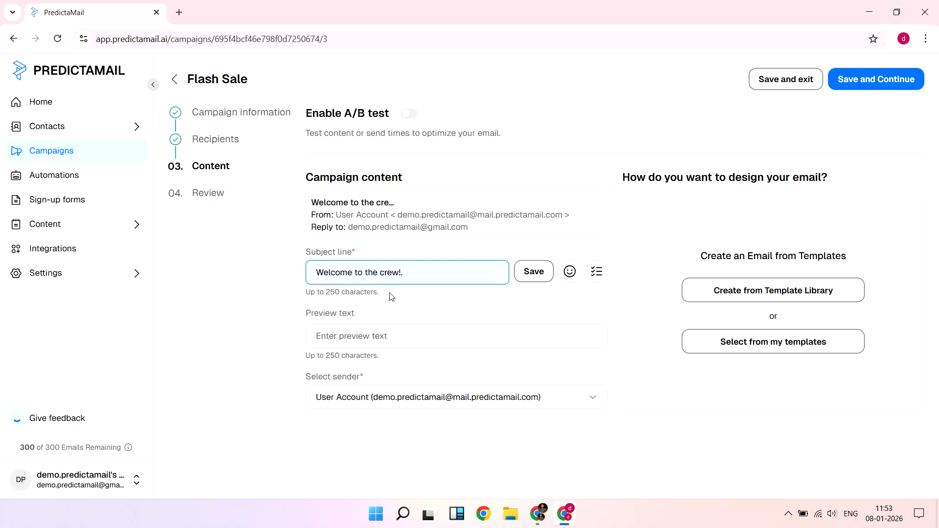
click(391, 336)
click(402, 371)
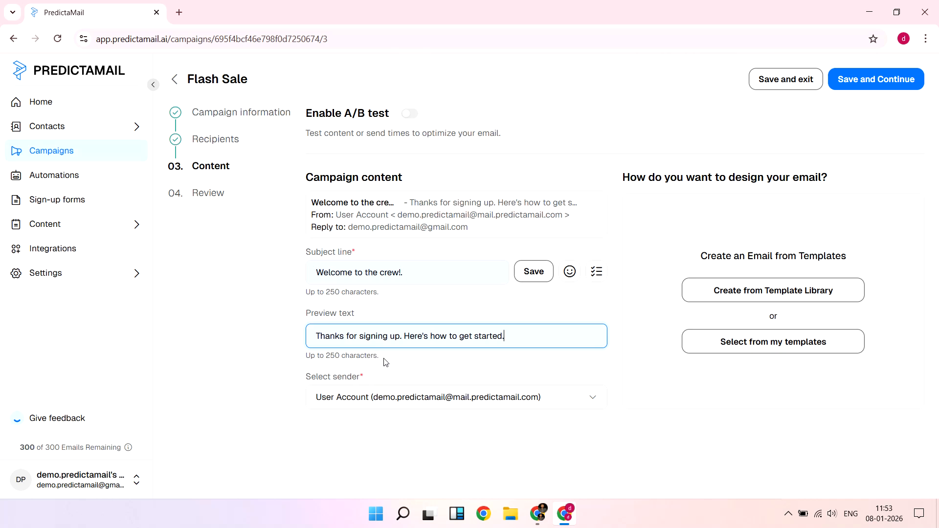
click(395, 404)
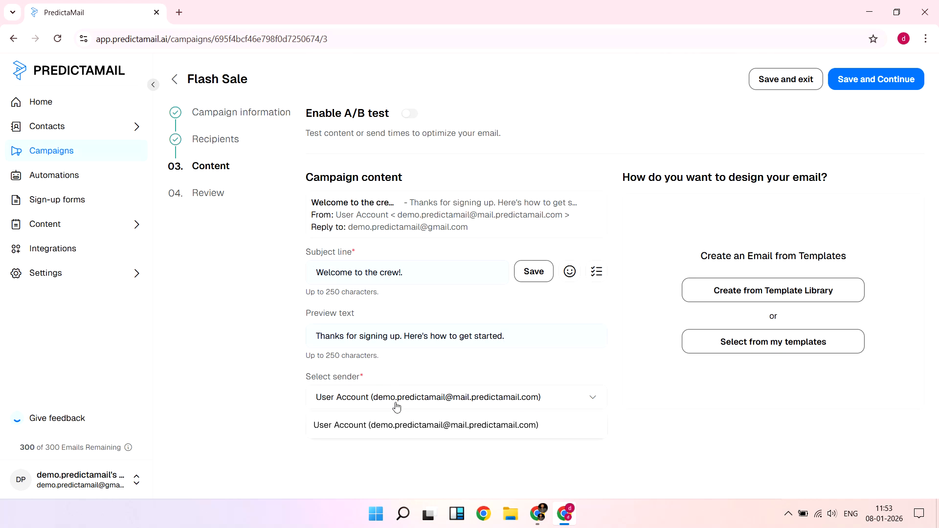
click(398, 430)
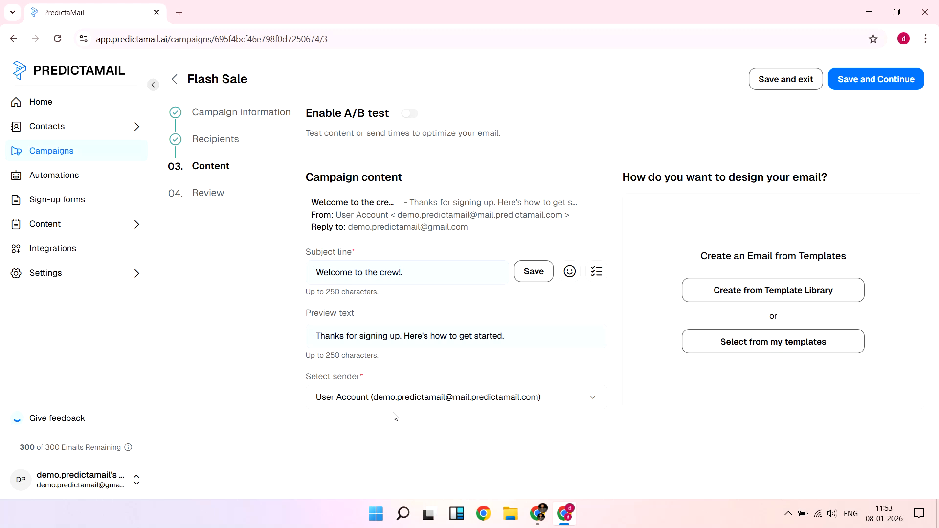
Step: Look through the email designs offered in the template library and close it
click(704, 295)
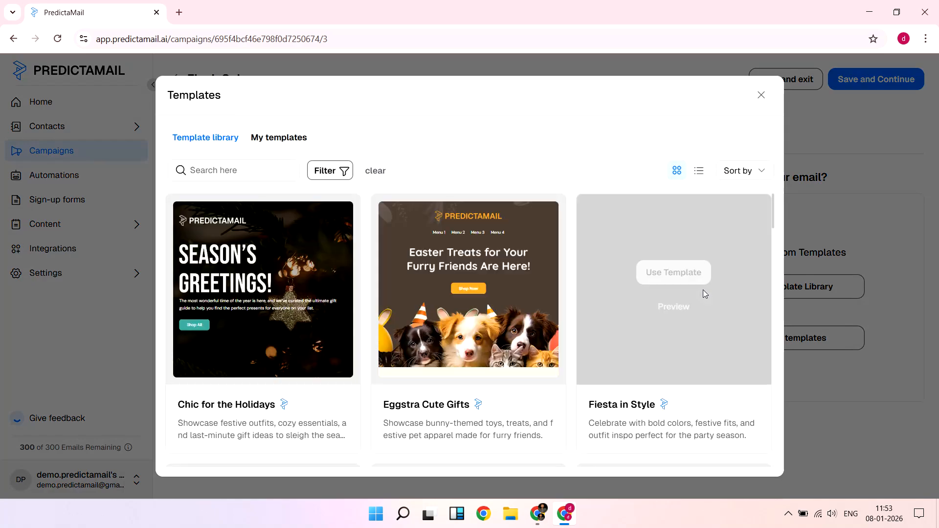
scroll(658, 290, down, 10)
scroll(655, 299, down, 20)
scroll(653, 316, up, 20)
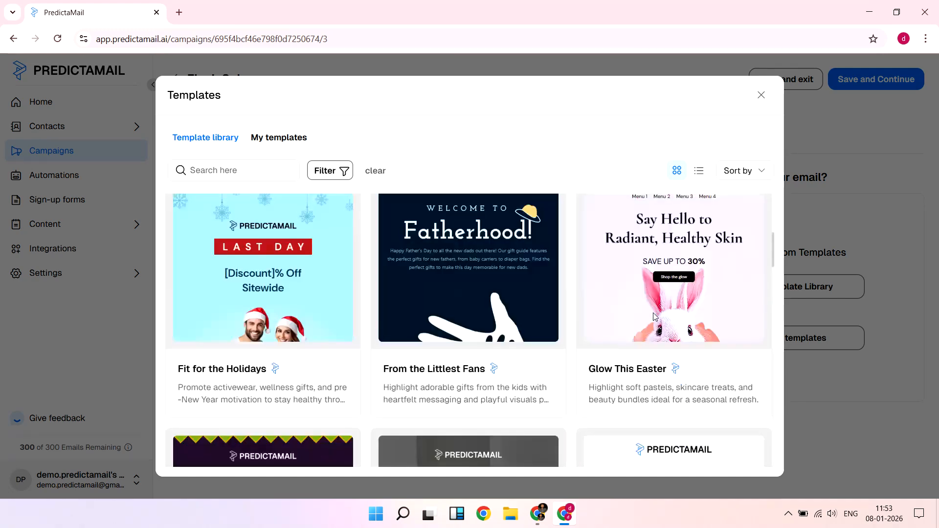
scroll(653, 316, up, 5)
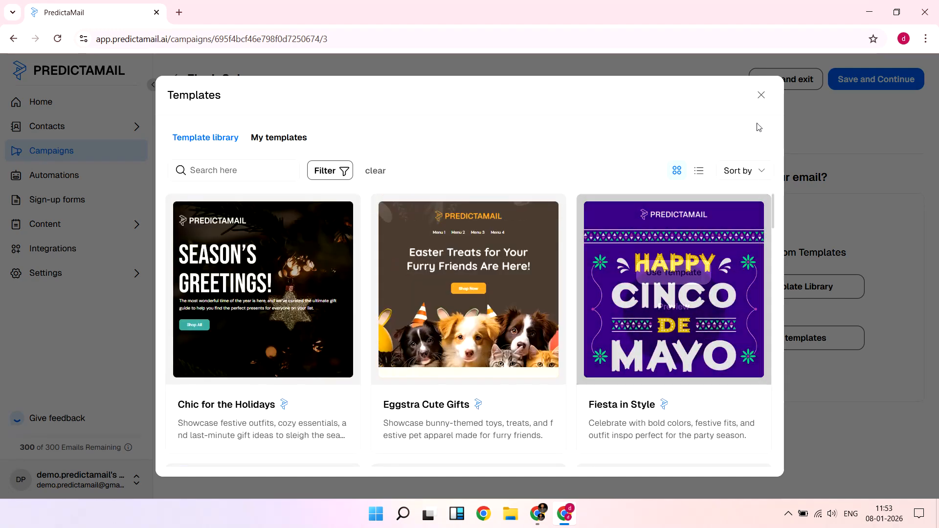
click(761, 95)
Step: Use Eggstra Cute Gifts from the account's own templates as the email design and save the campaign content
click(746, 345)
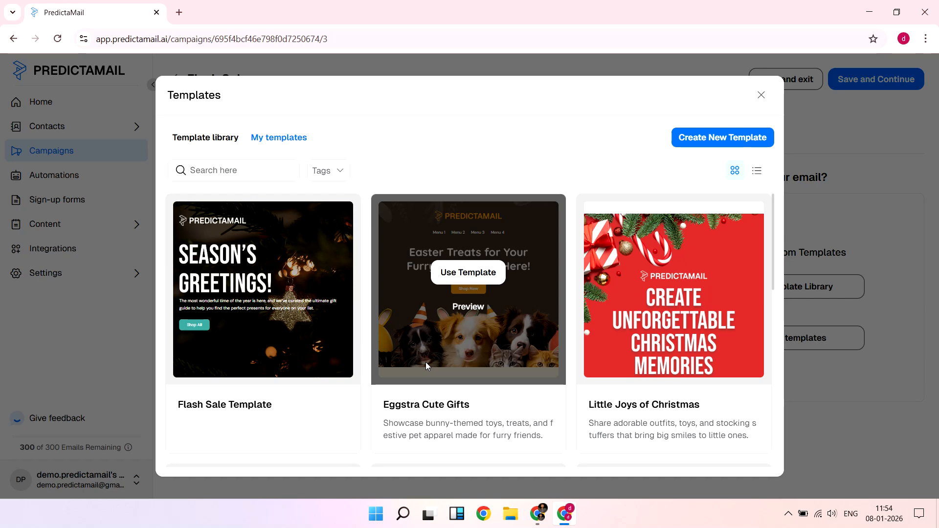
scroll(426, 362, down, 10)
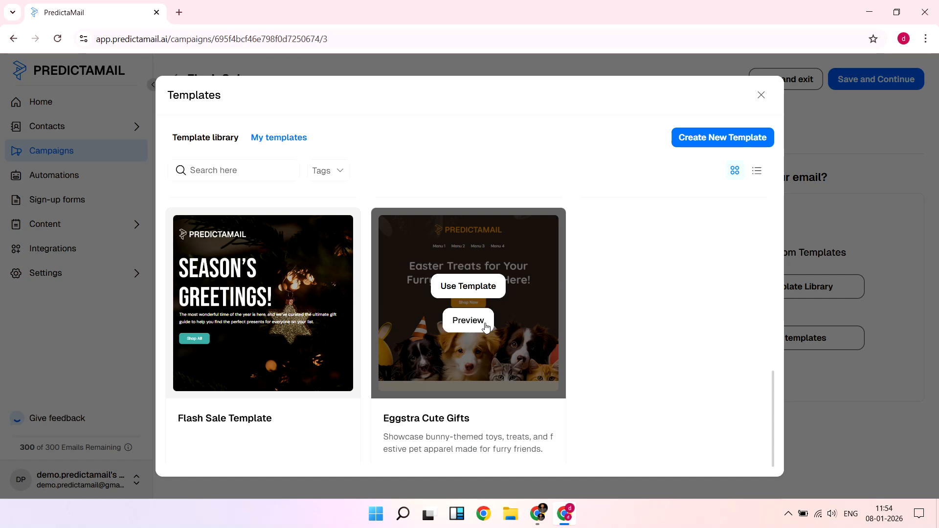
click(490, 289)
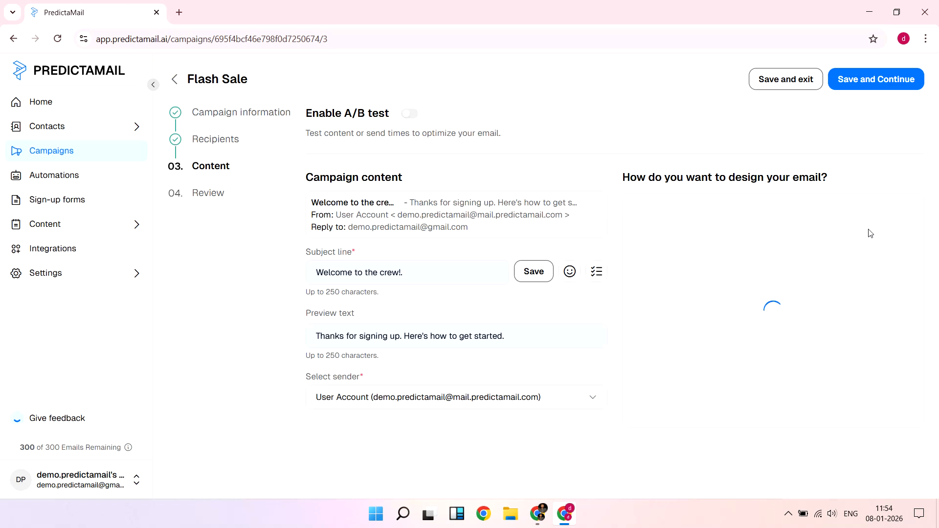
click(893, 188)
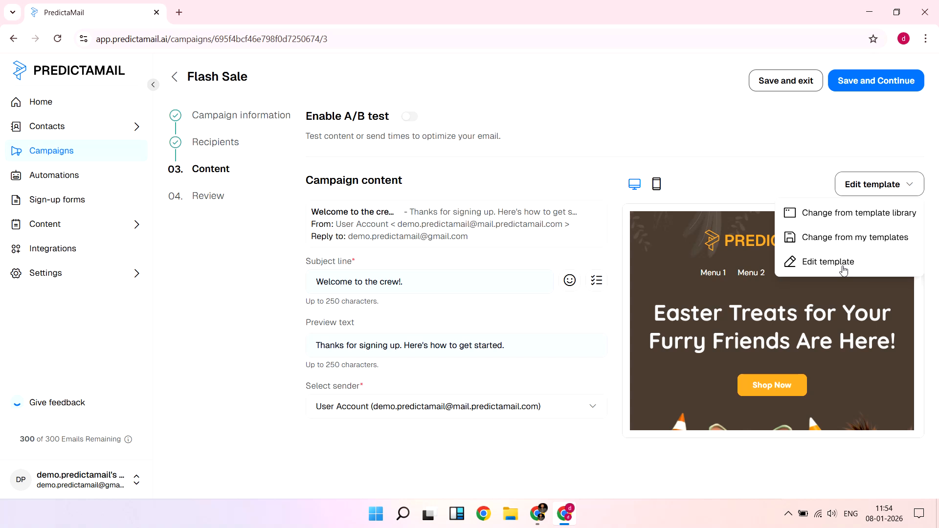
click(873, 86)
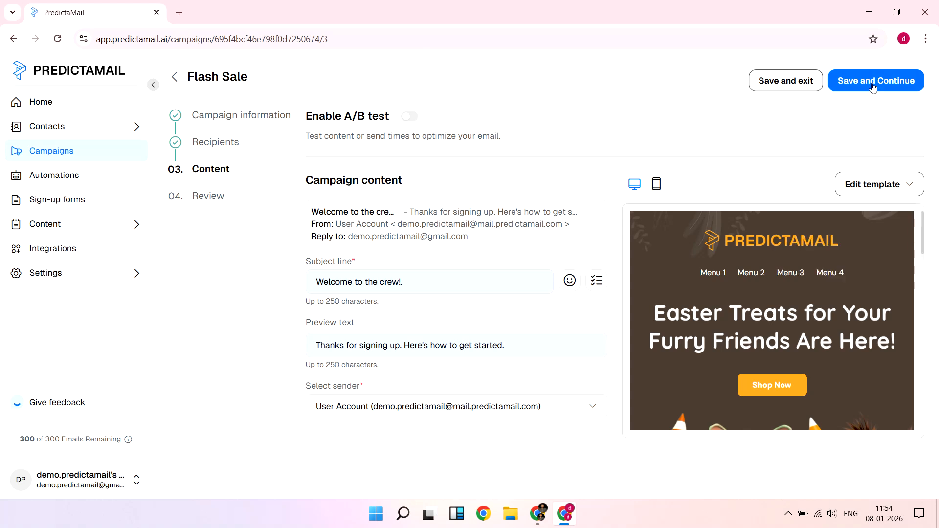
click(873, 86)
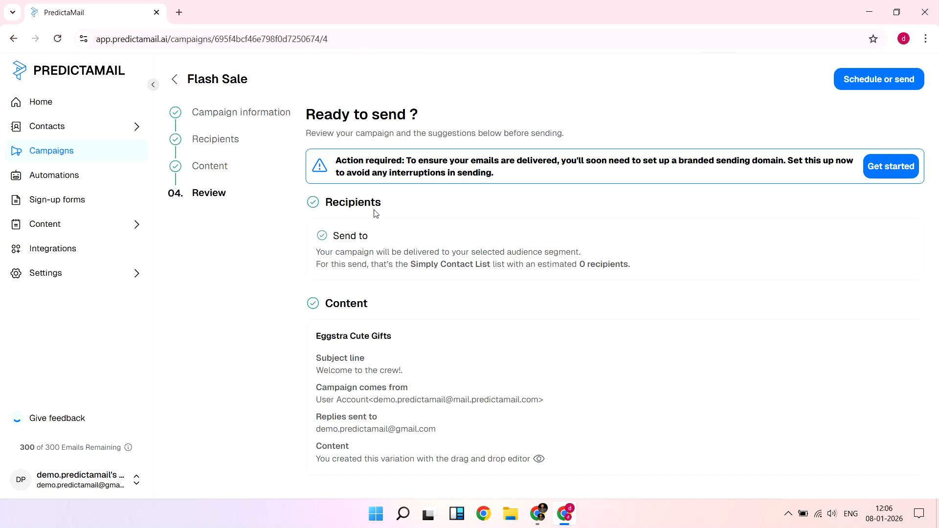
Step: Open the campaign's schedule or send options and set the type to Gradual send over several hours, with 20% of recipients per hour
click(860, 86)
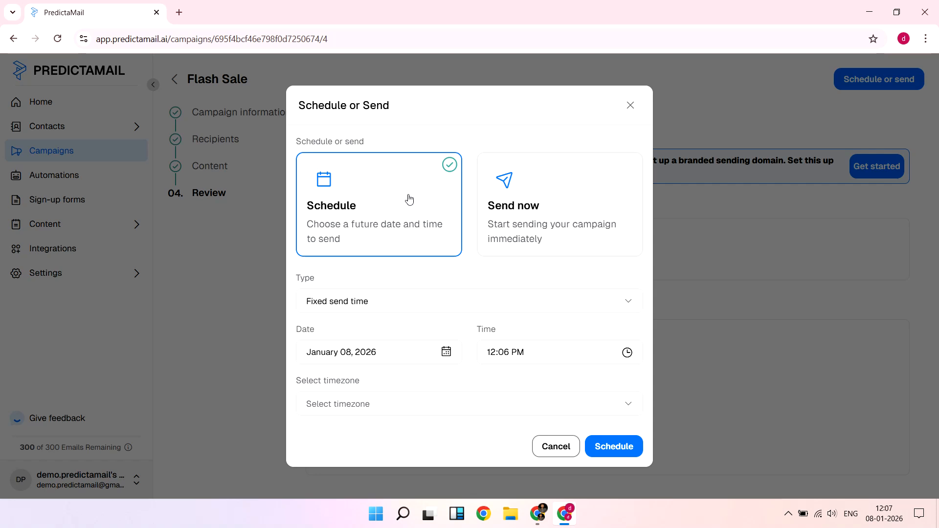
click(370, 304)
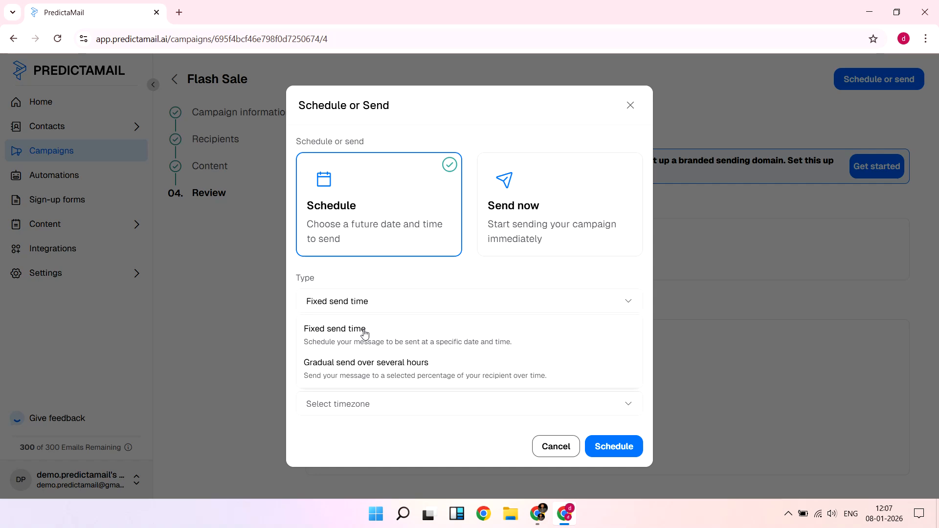
click(367, 366)
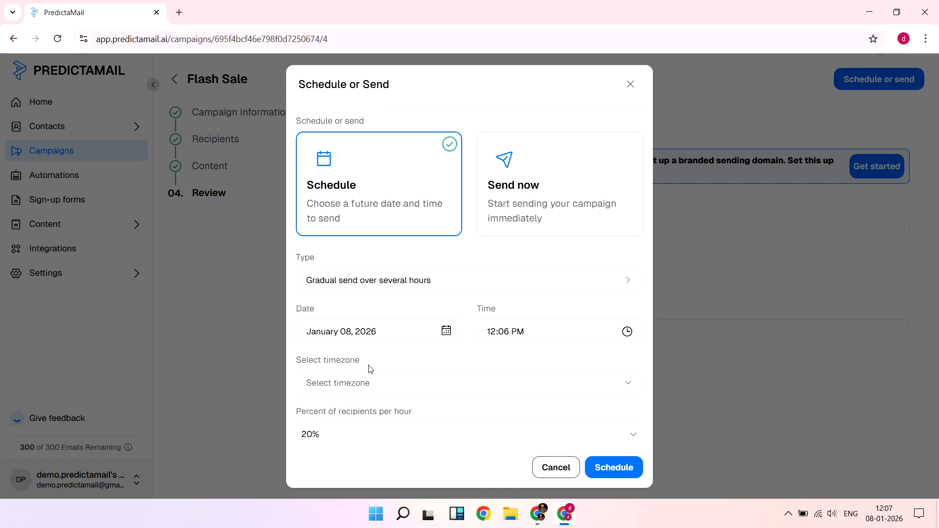
click(368, 433)
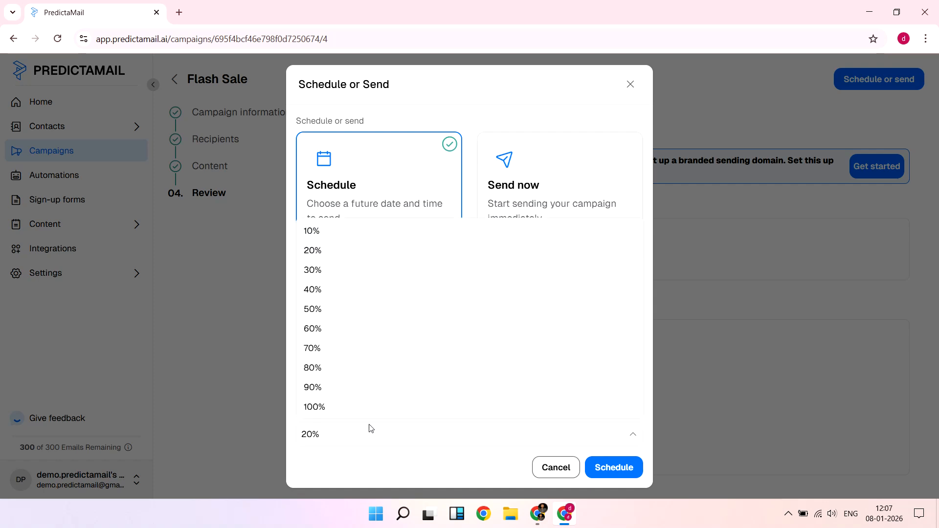
click(376, 439)
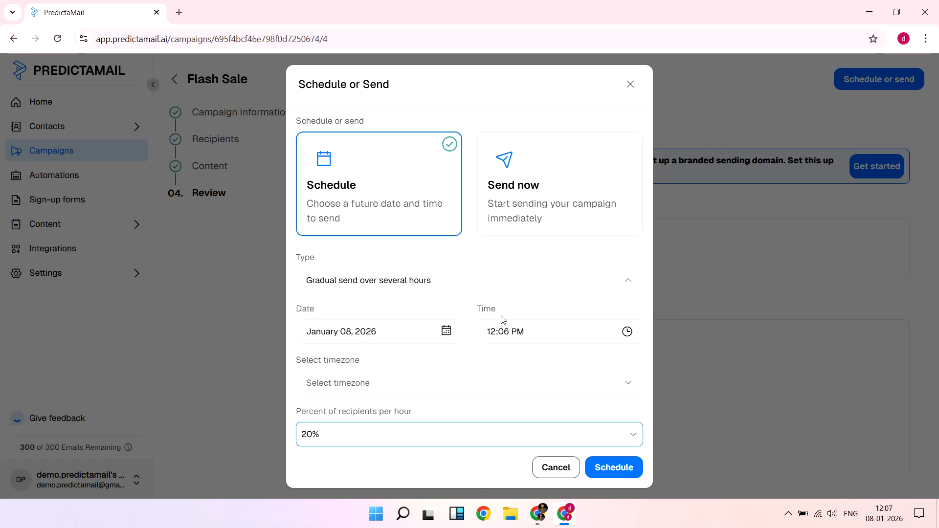
click(394, 383)
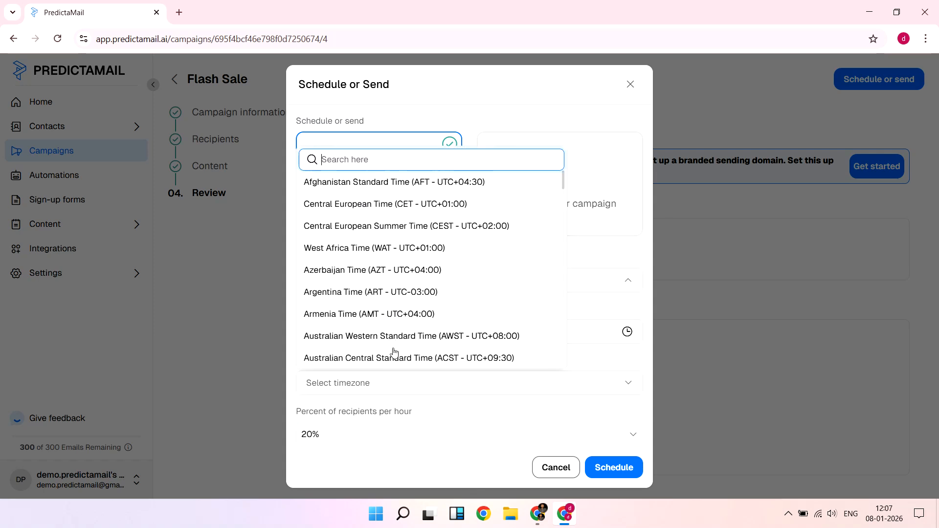
click(398, 391)
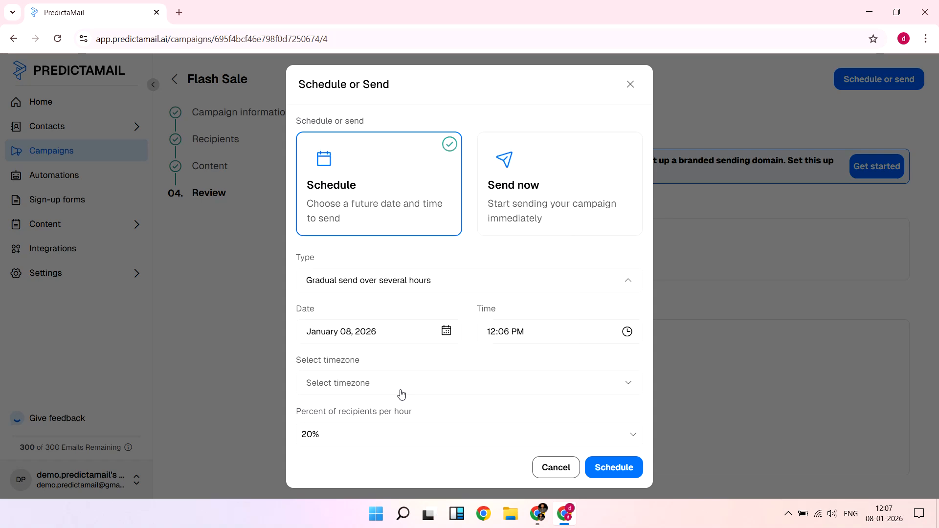
Step: Switch the delivery from Schedule to Send now and send the Flash Sale campaign
click(499, 226)
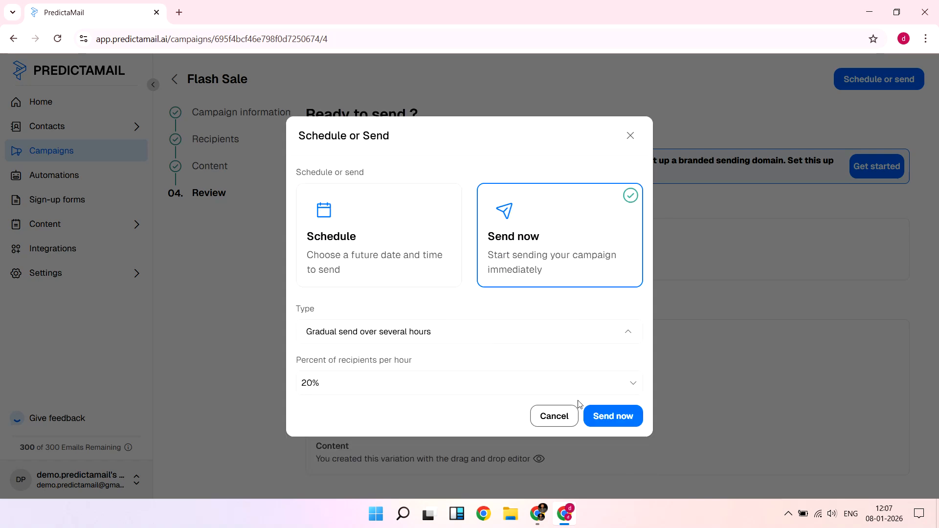
click(604, 424)
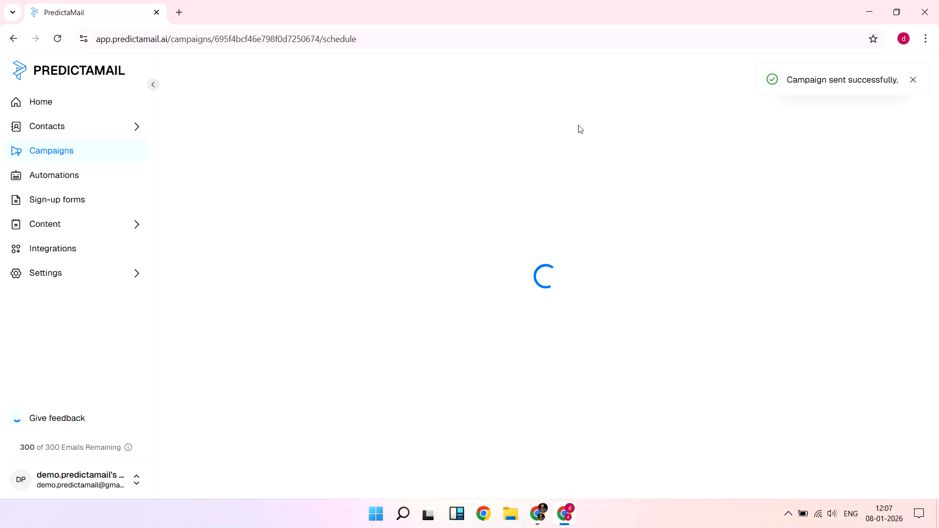
Step: Leave the sent campaign's confirmation and enable A/B testing for the Flash Sale campaign's content
click(628, 136)
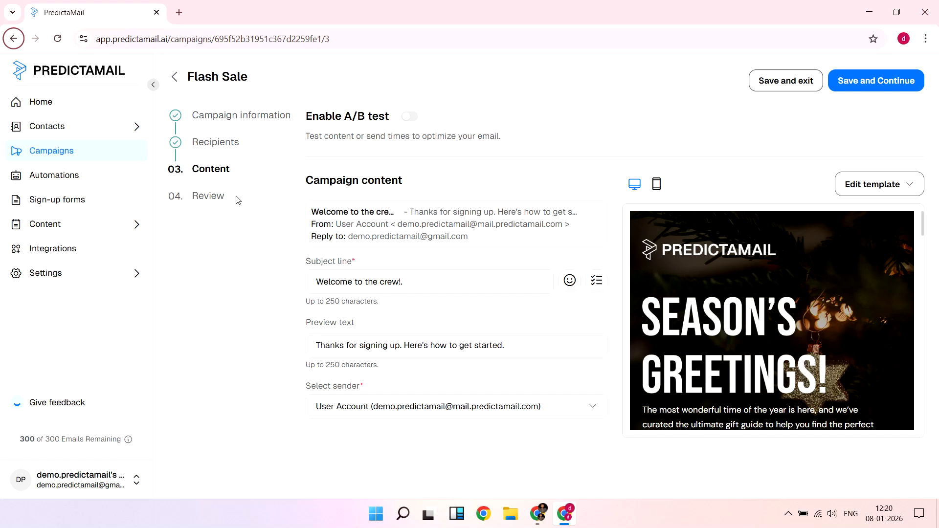
click(416, 118)
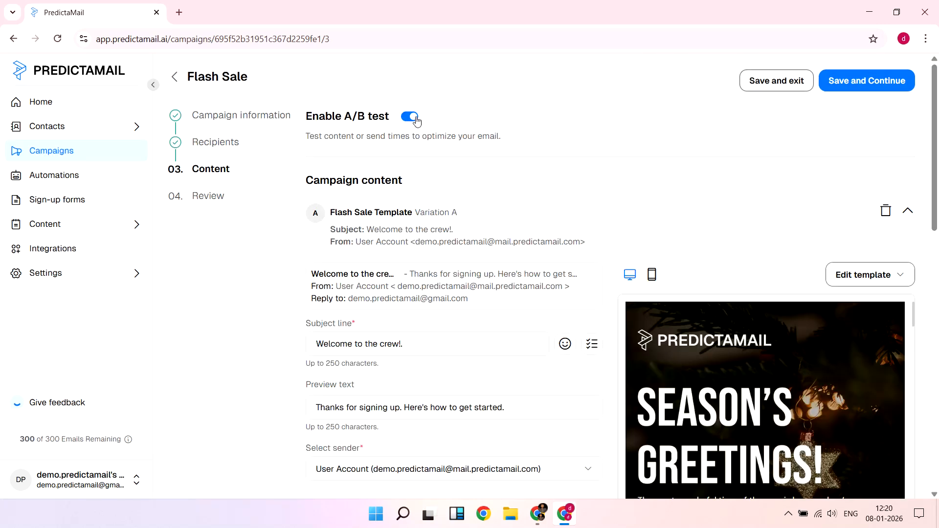
scroll(408, 212, down, 8)
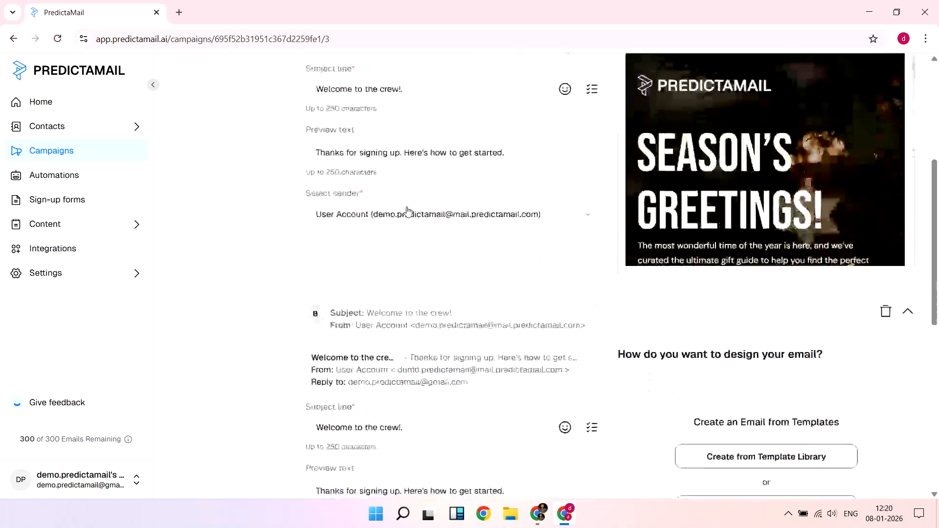
scroll(408, 212, down, 1)
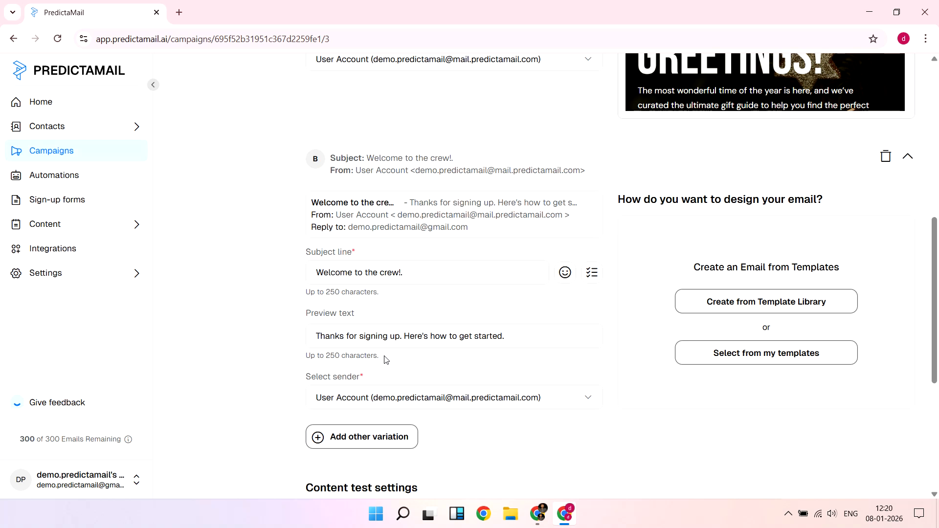
Step: Choose User Account as variation B's sender and use the Chic for the Holidays library template as its email design
click(396, 398)
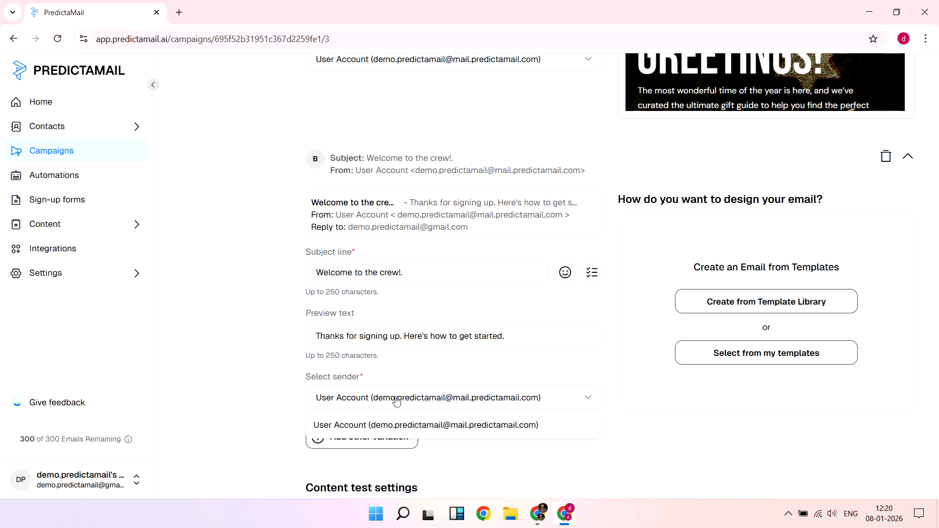
click(400, 426)
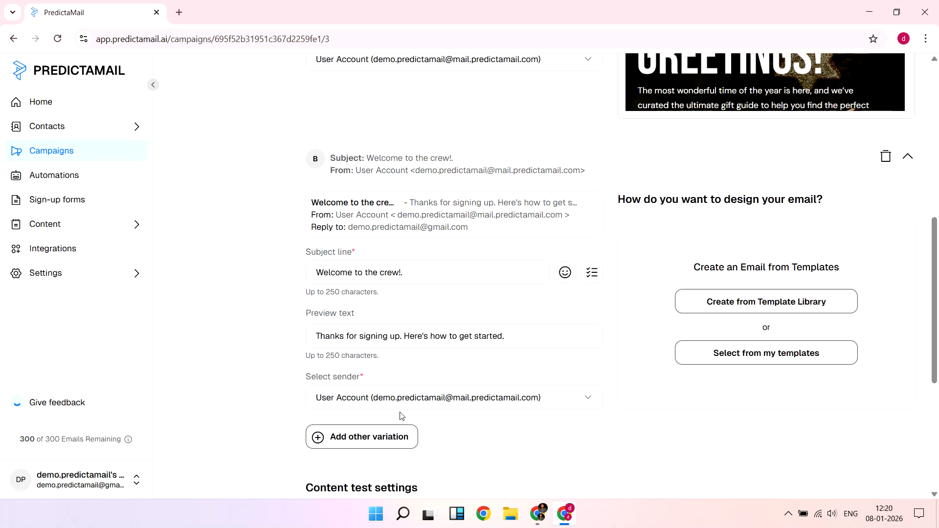
click(694, 310)
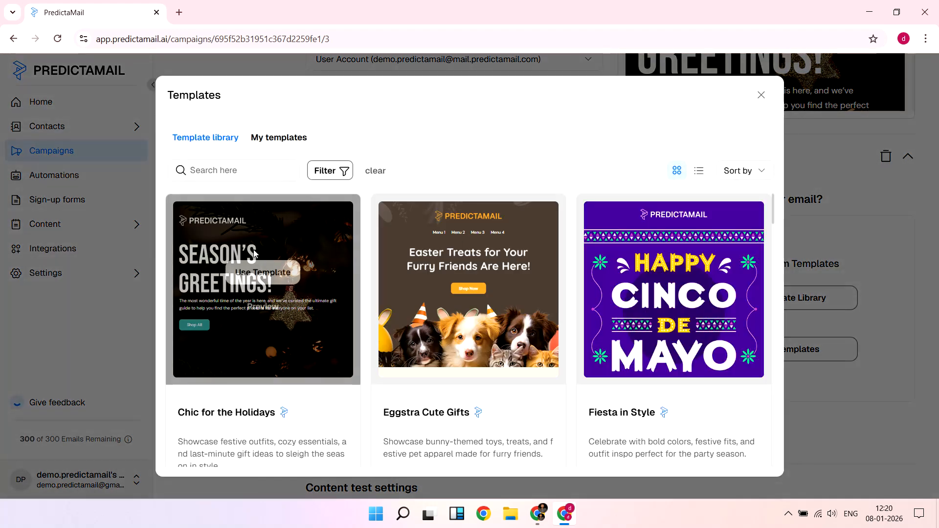
click(266, 273)
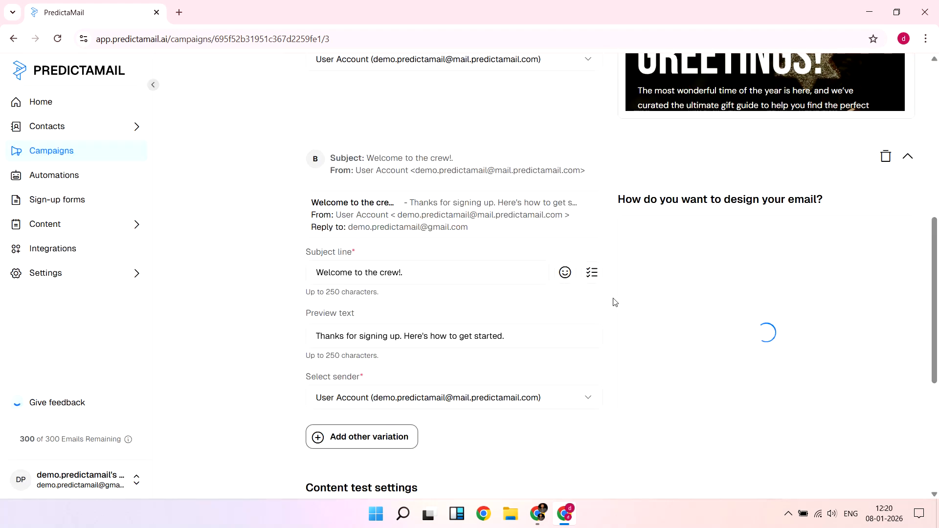
Step: Add another variation, C, to the A/B test and delete that variation again
scroll(613, 301, down, 5)
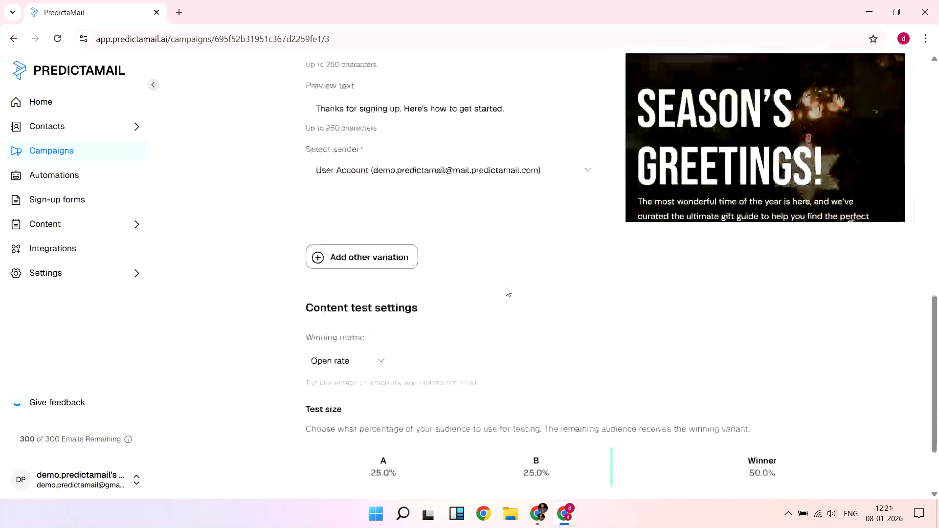
click(371, 269)
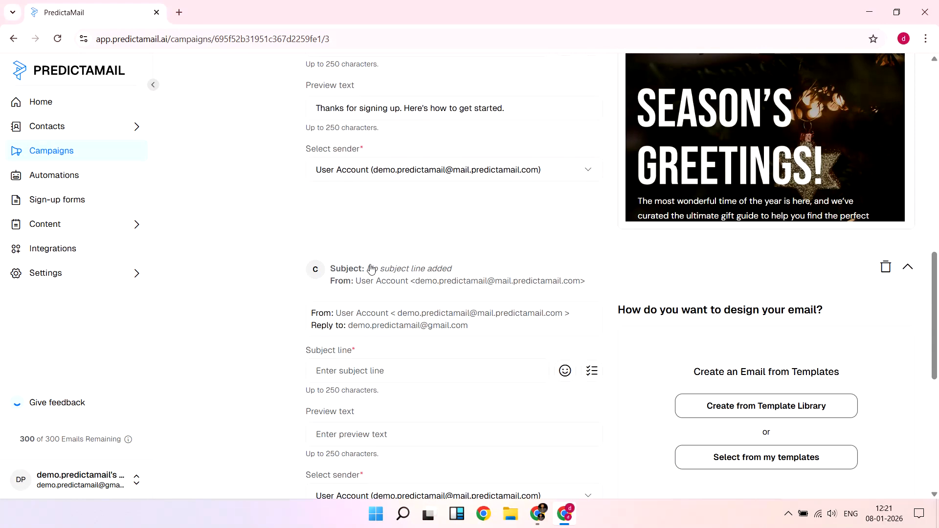
scroll(371, 269, down, 2)
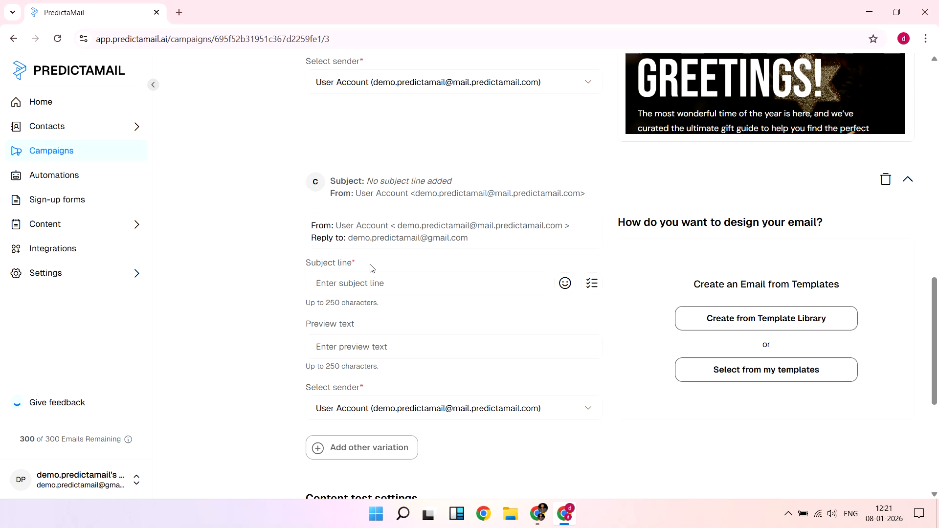
click(884, 184)
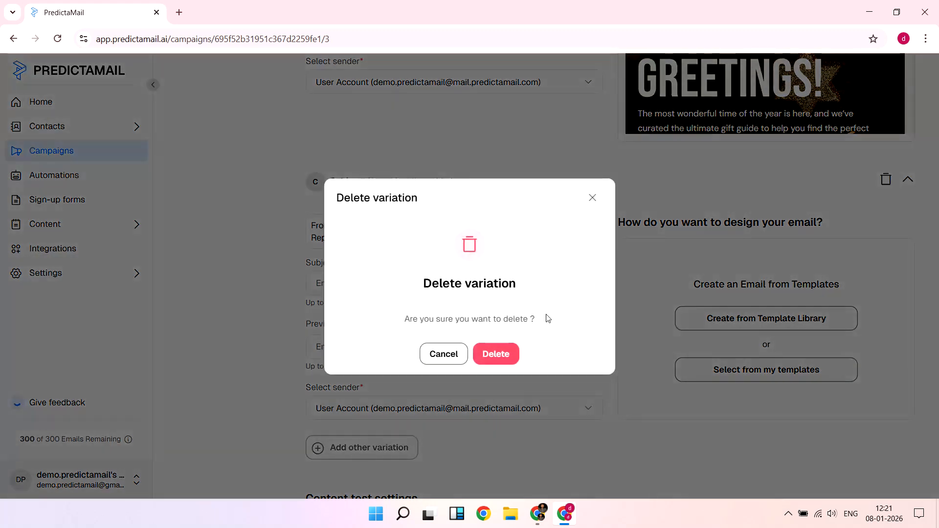
click(486, 355)
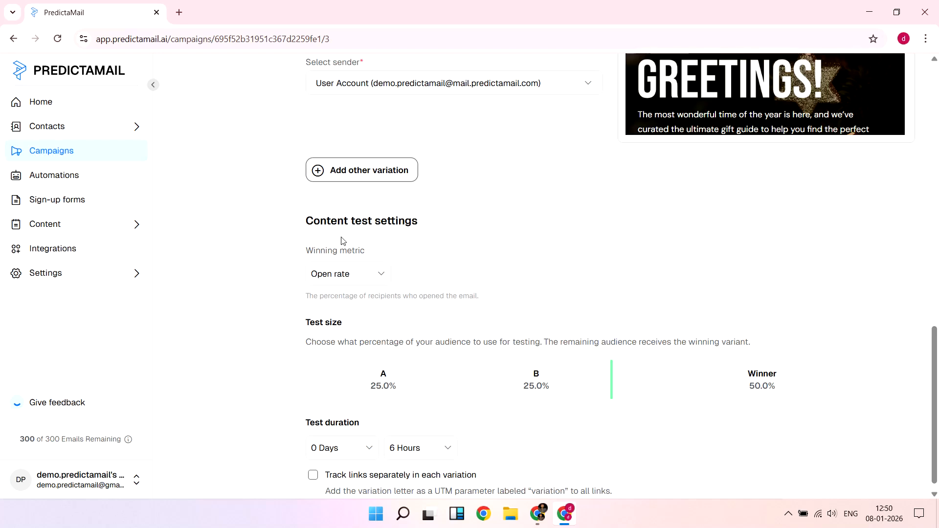
Step: Set the winning metric in the content test settings to Click rate
click(342, 274)
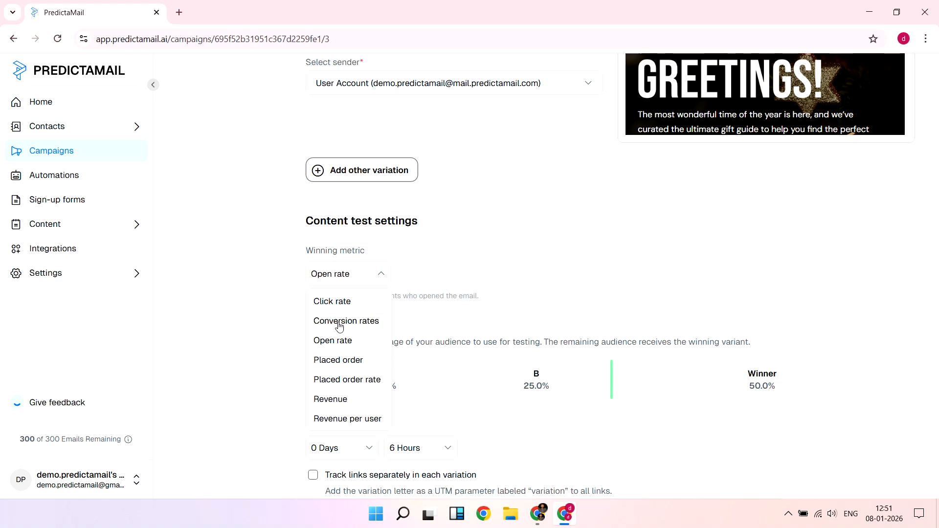
click(340, 306)
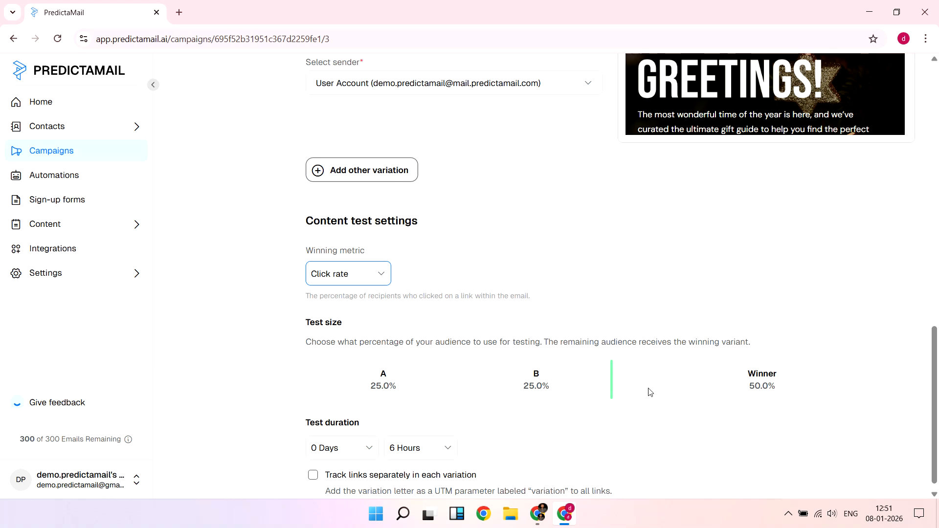
mouse_move(611, 388)
mouse_down()
mouse_move(595, 391)
mouse_move(611, 395)
mouse_up()
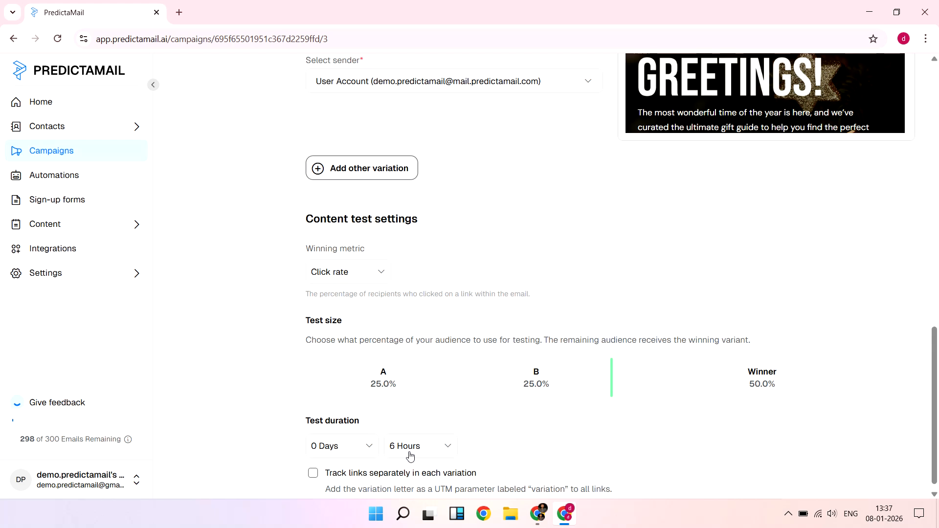
Step: Save the Limited Offer campaign's A/B test content, send it immediately with a fixed send time, and return to the campaigns list
scroll(794, 280, up, 7)
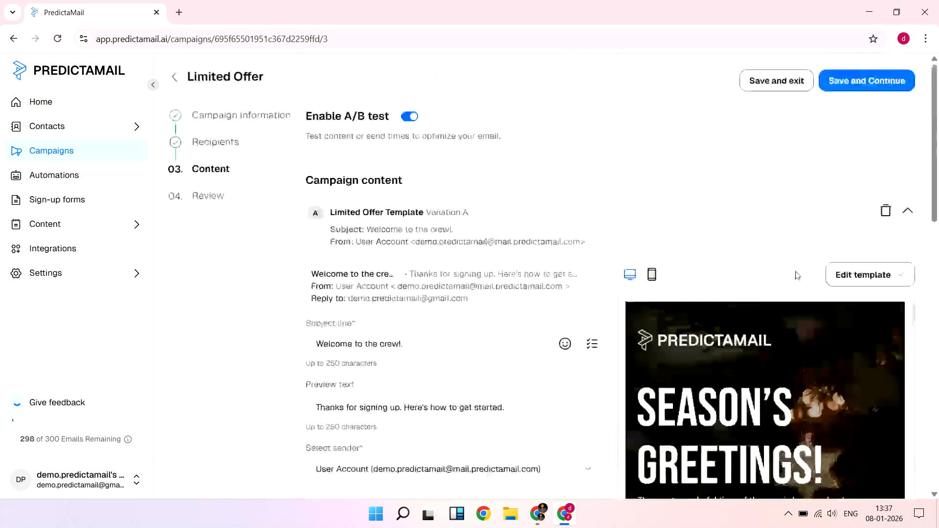
click(843, 83)
click(841, 79)
click(584, 198)
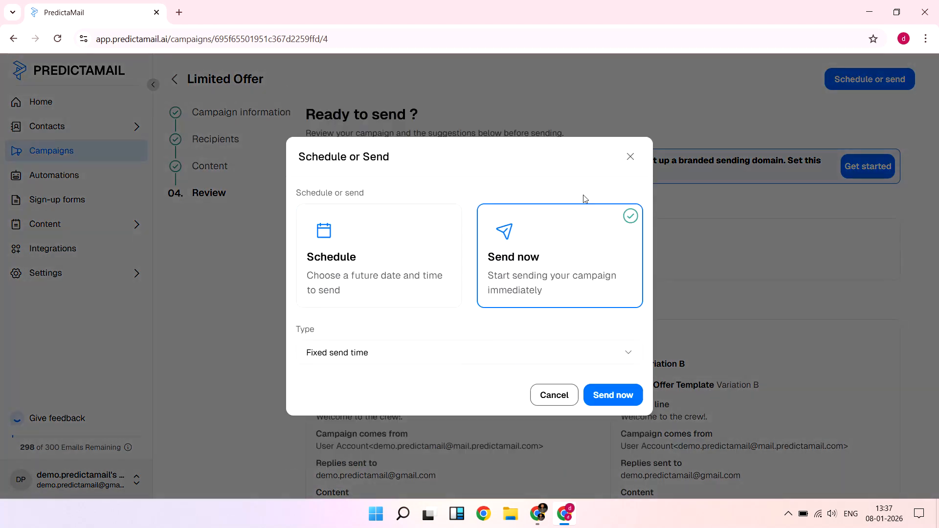
click(605, 397)
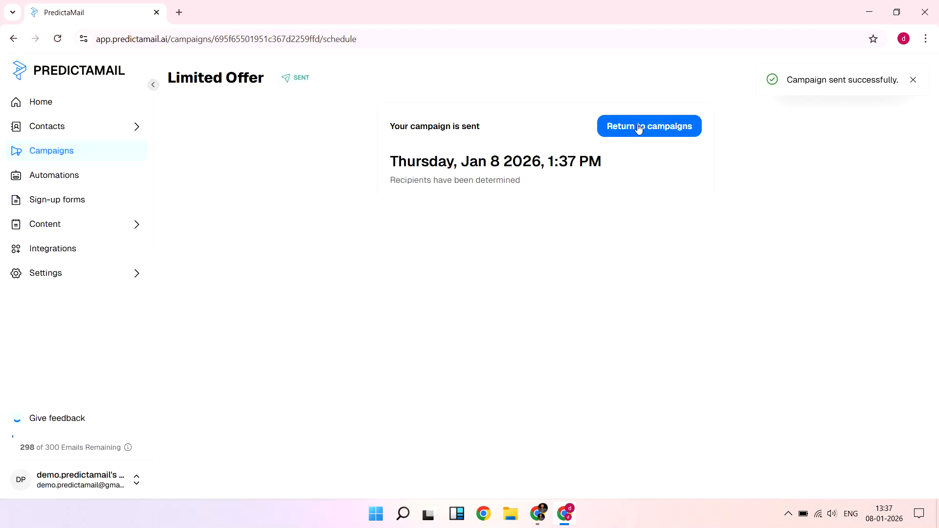
click(639, 127)
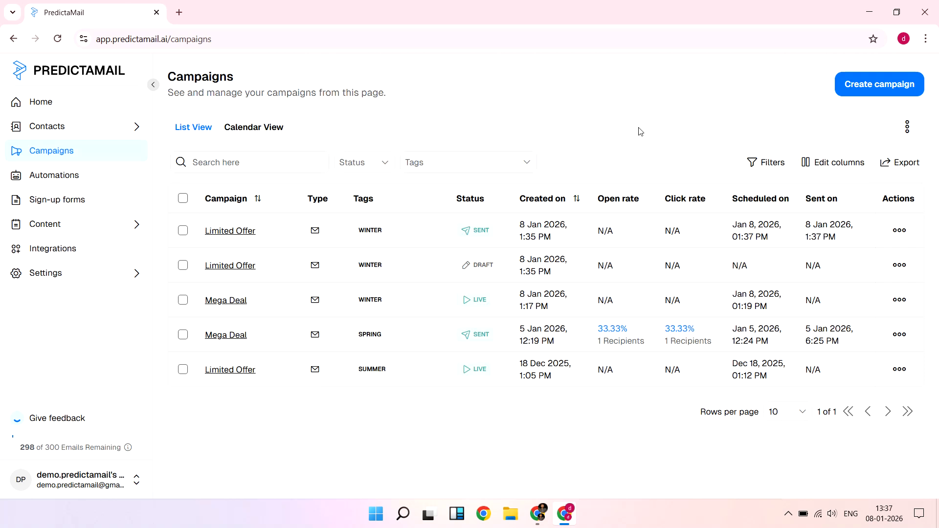
Step: View the archived campaigns and the saved templates, returning to the campaigns list after each
click(907, 127)
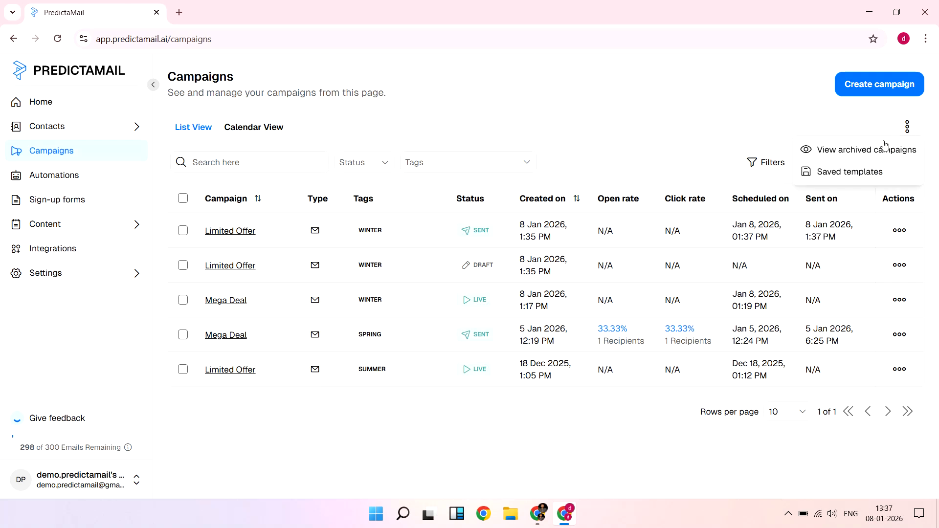
click(864, 151)
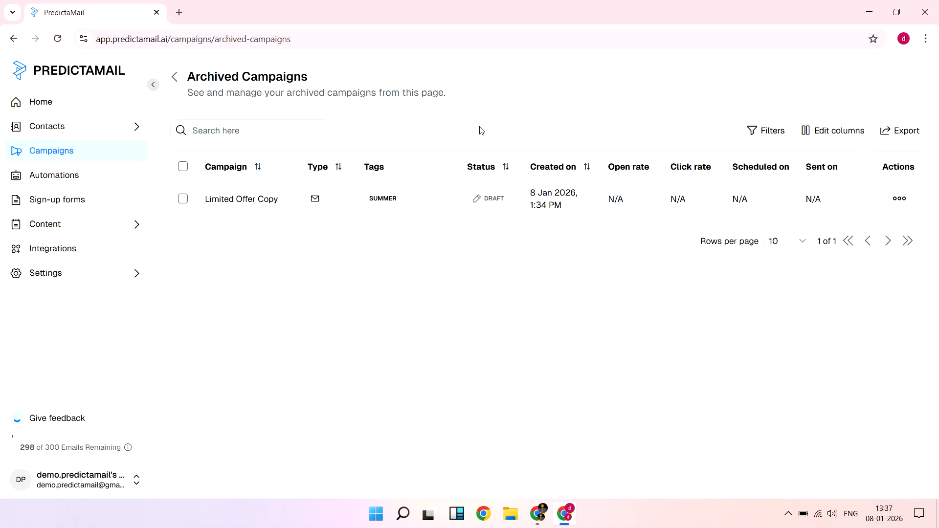
click(174, 78)
click(906, 129)
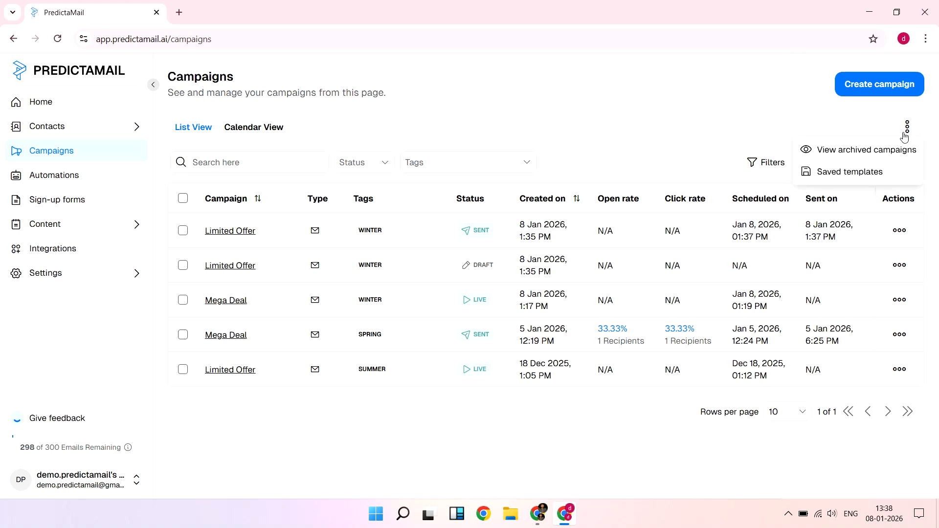
click(875, 175)
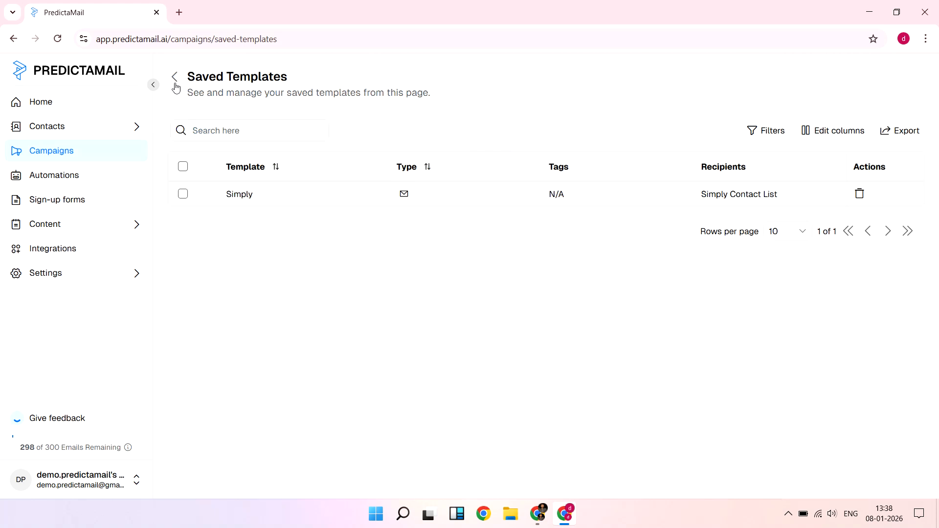
click(175, 81)
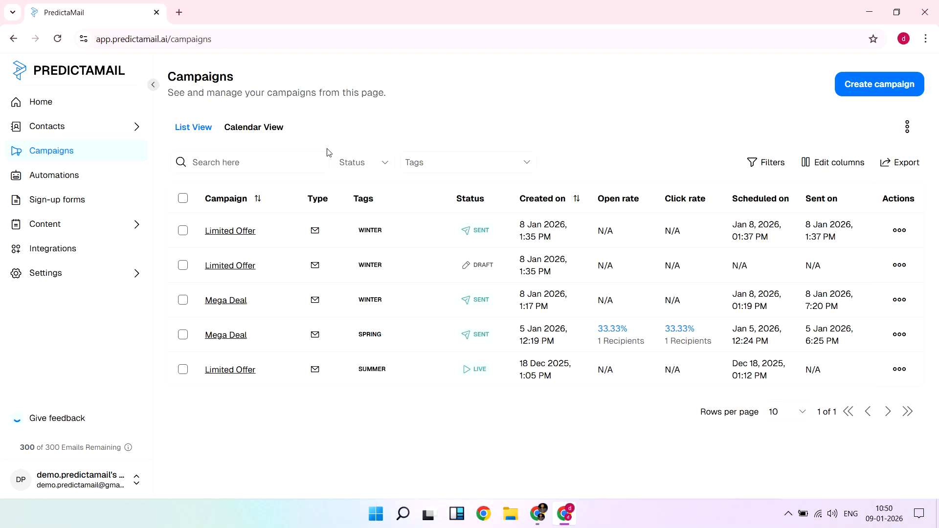
Step: Select the first Limited Offer campaign to examine its available bulk actions, and clear the selection
click(327, 154)
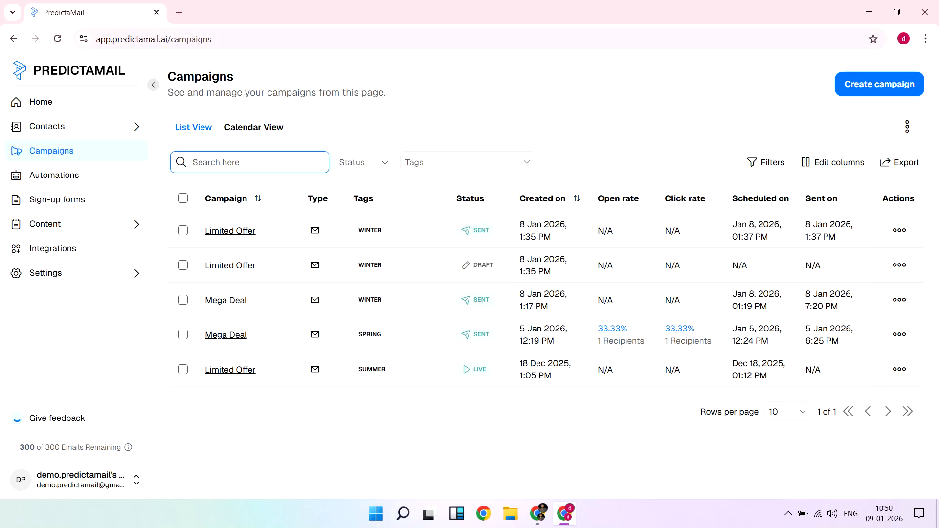
click(183, 230)
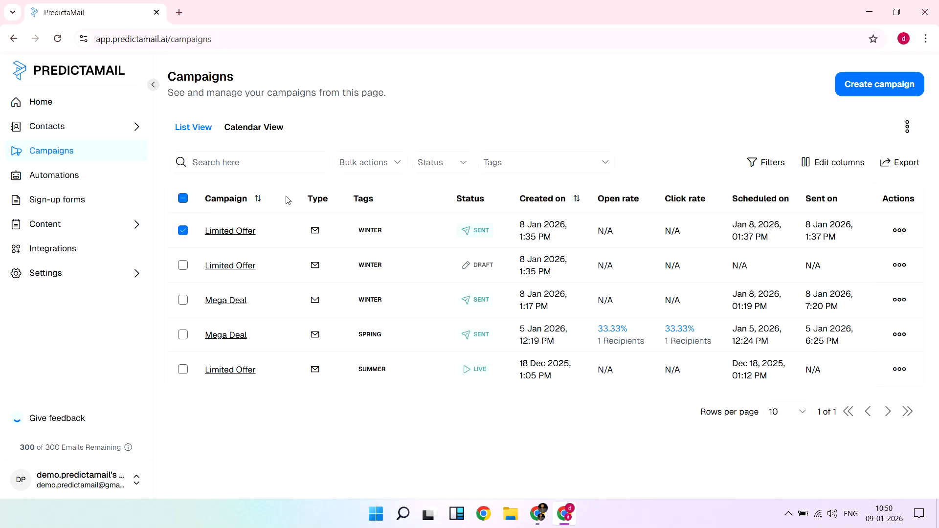
click(366, 165)
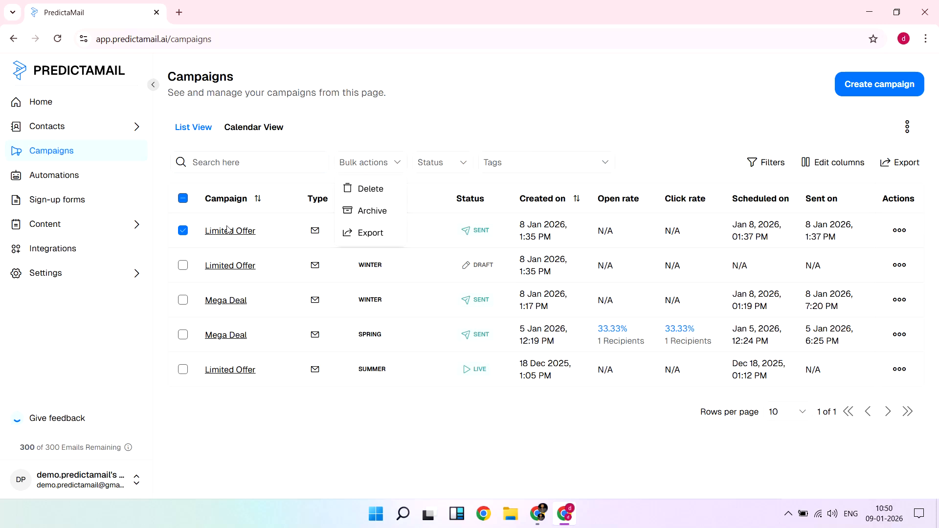
click(183, 230)
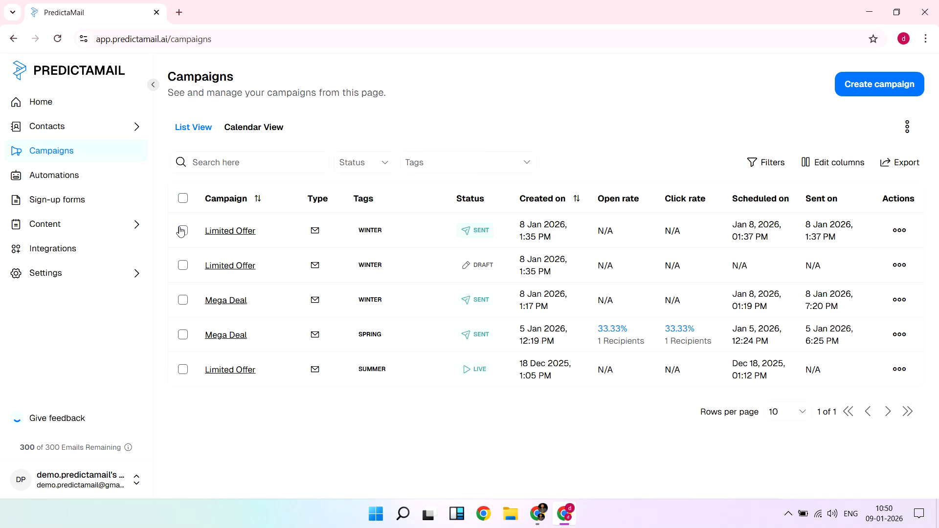
Step: Examine the status and tag options for narrowing down the campaigns list
click(360, 168)
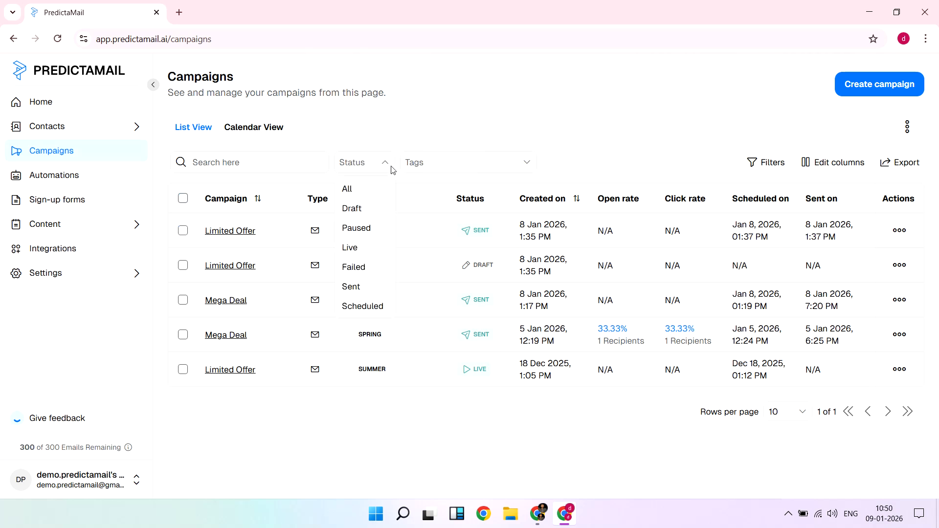
click(428, 168)
click(428, 168)
click(428, 169)
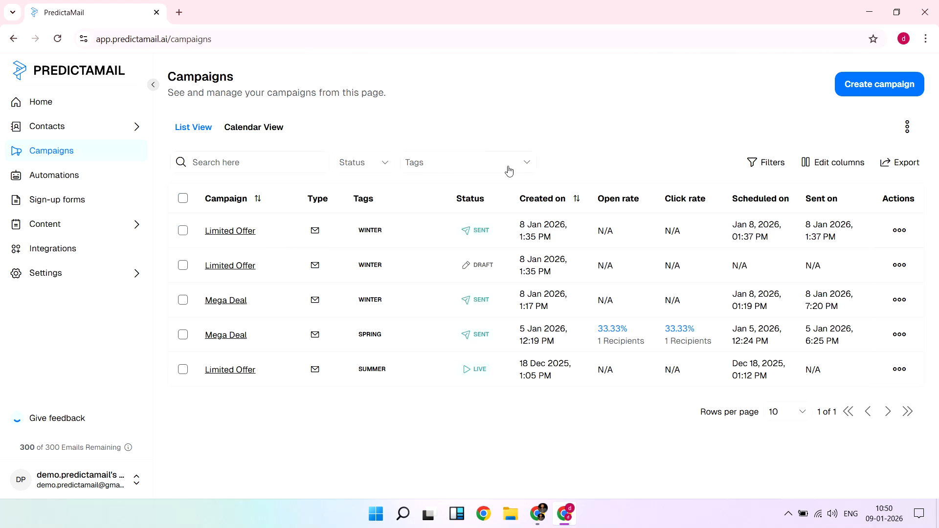
Step: Open the campaigns list's advanced filters and examine the available filter fields and comparison operators
click(769, 168)
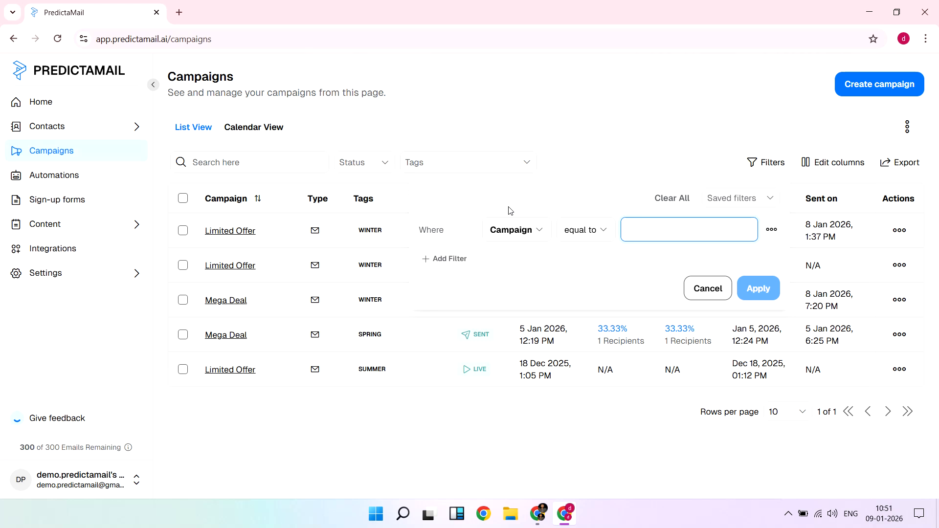
click(514, 237)
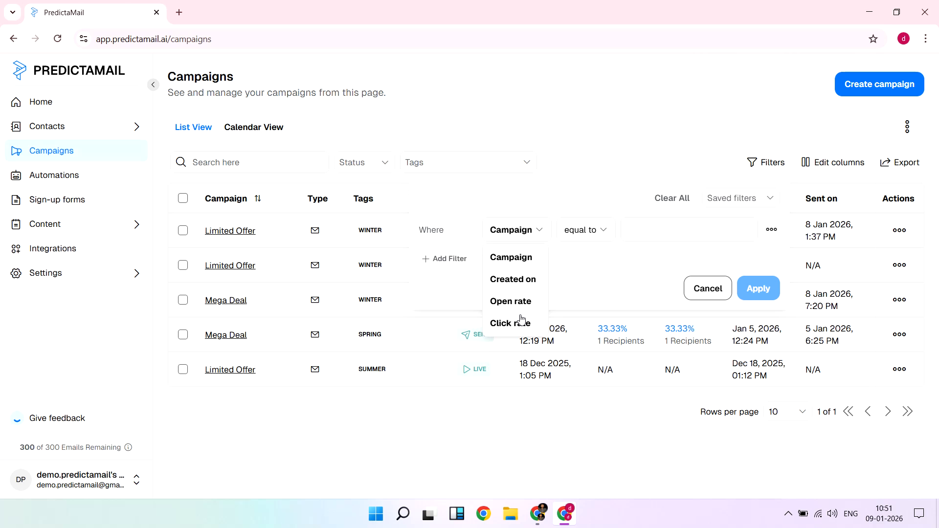
click(584, 238)
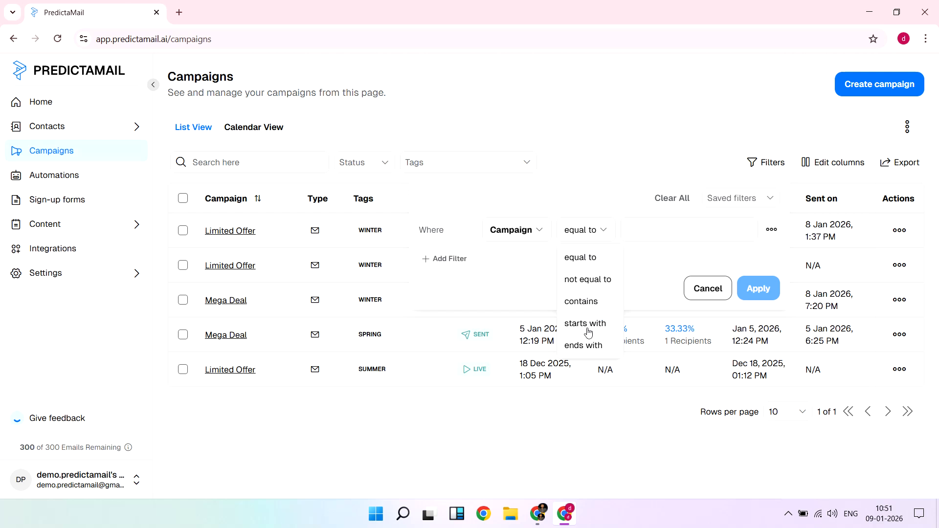
click(455, 274)
Step: Add a second filter condition and examine its AND/OR connector choices and its row options
click(454, 259)
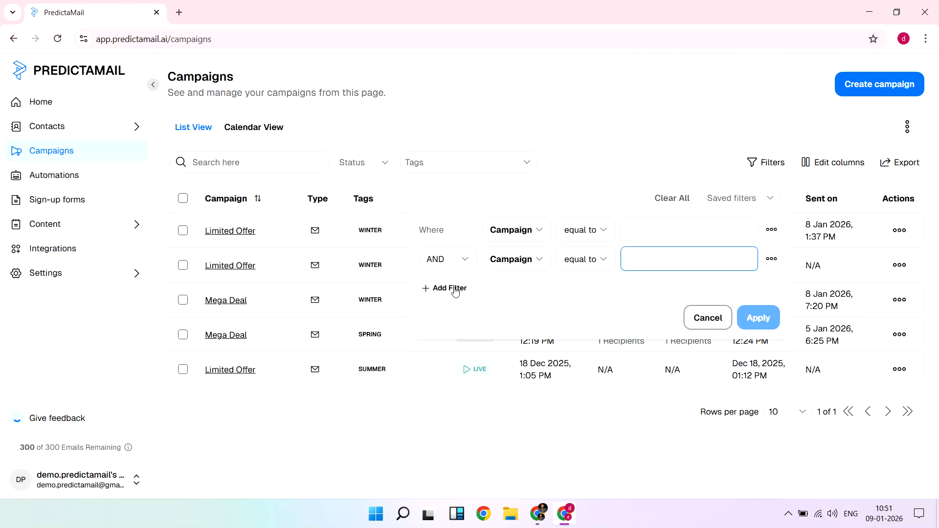
click(455, 260)
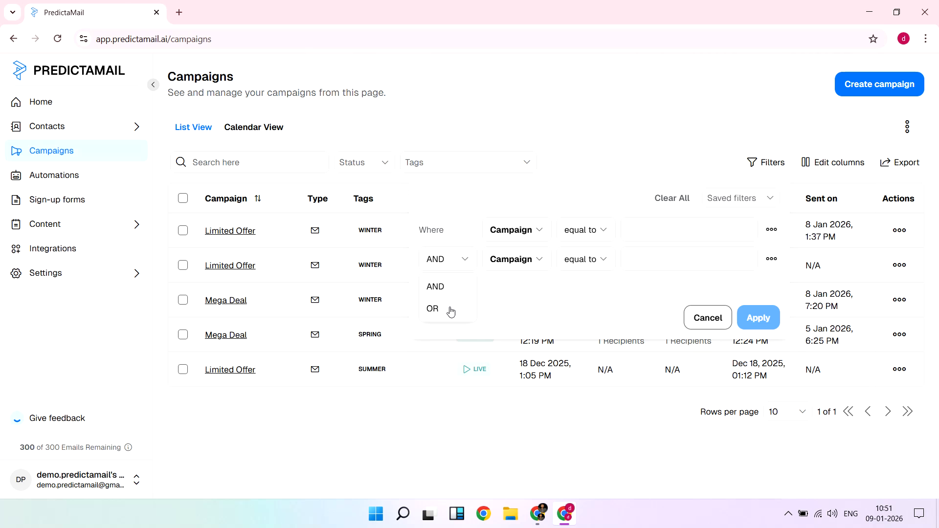
click(509, 297)
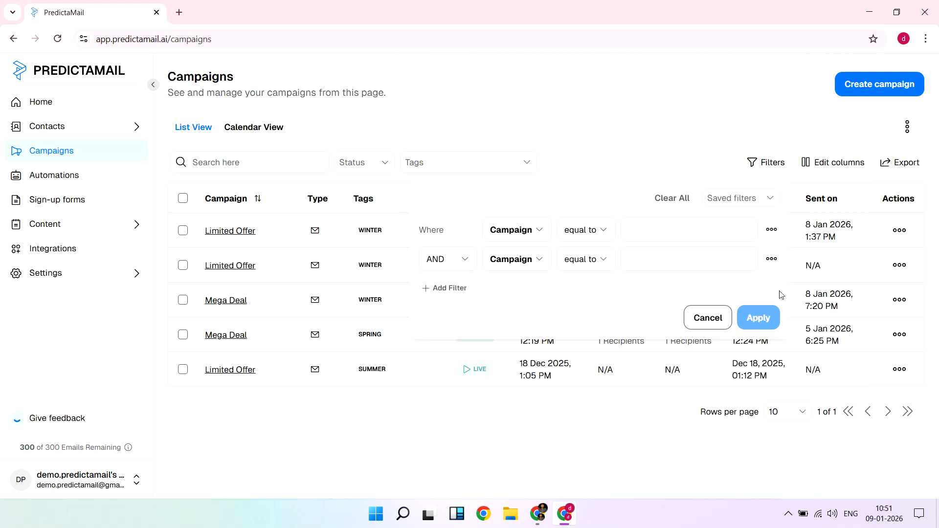
click(772, 262)
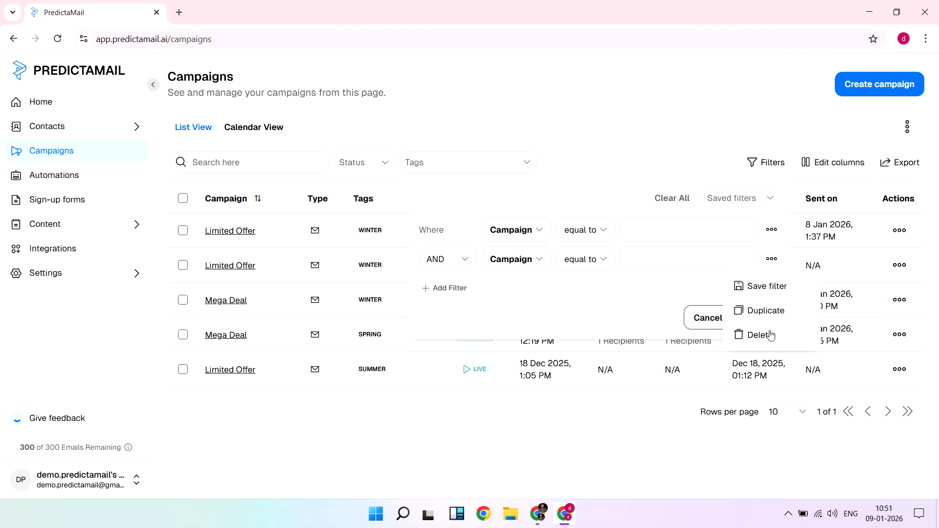
click(707, 291)
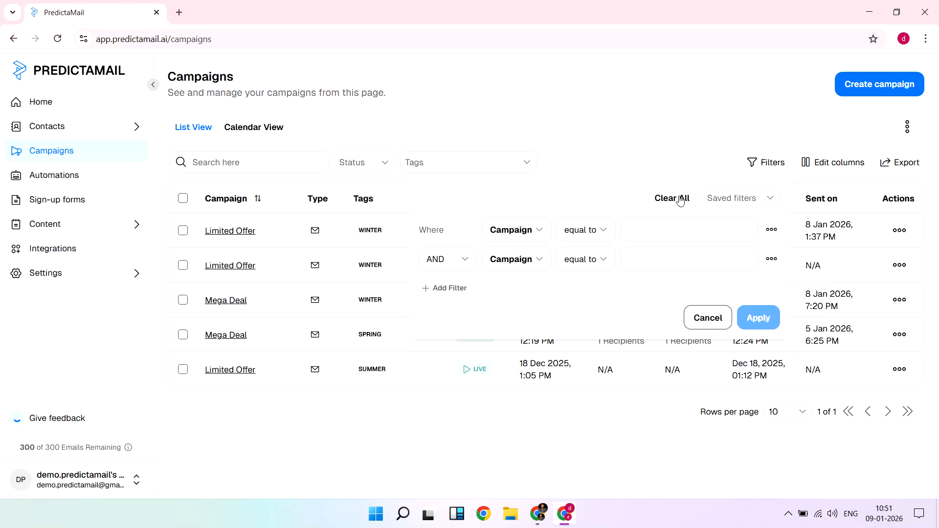
Step: Review the campaigns list's column customisation options, and export the campaigns as a CSV file sent by email
click(826, 162)
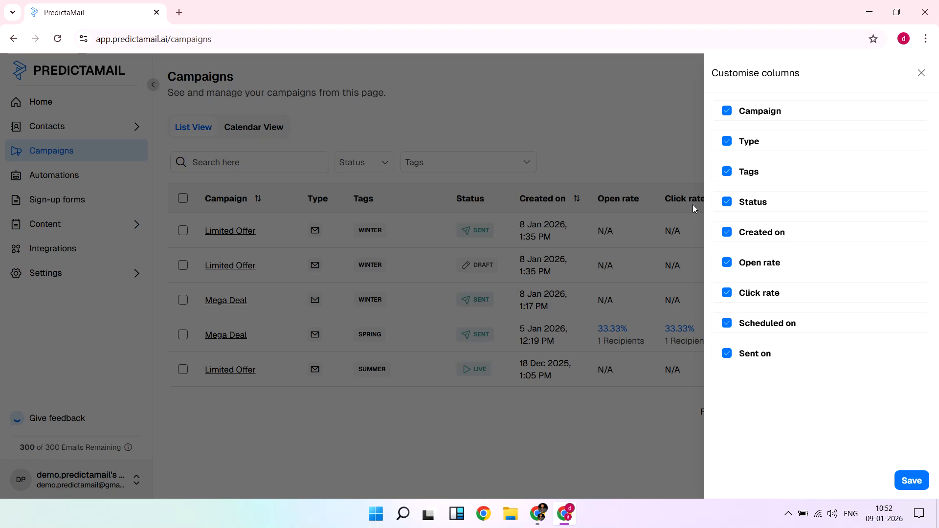
click(674, 136)
click(886, 162)
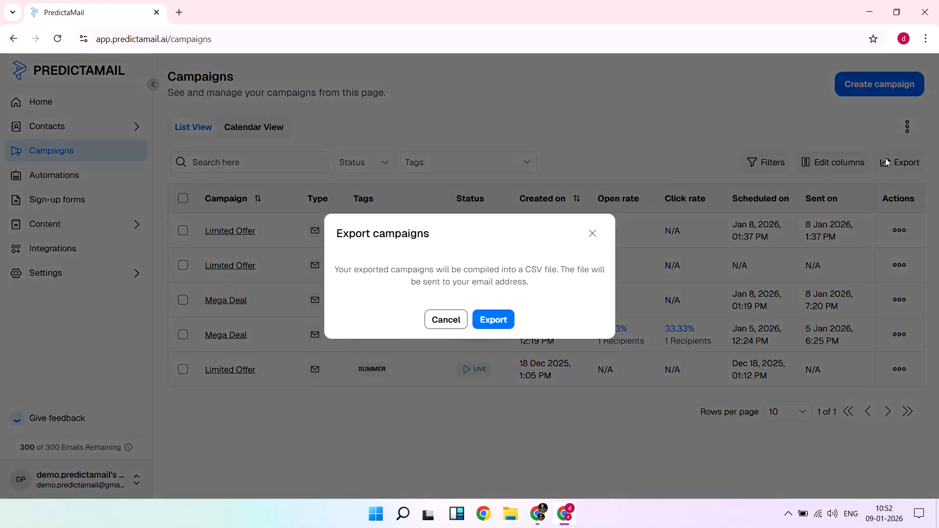
click(496, 320)
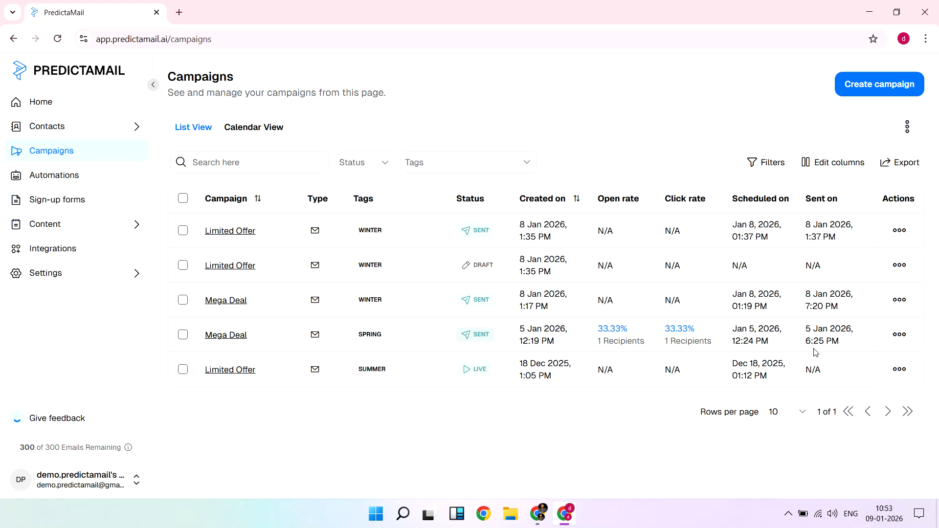
Step: Examine the actions available for the Mega Deal campaign tagged Spring, and close them without choosing one
click(899, 336)
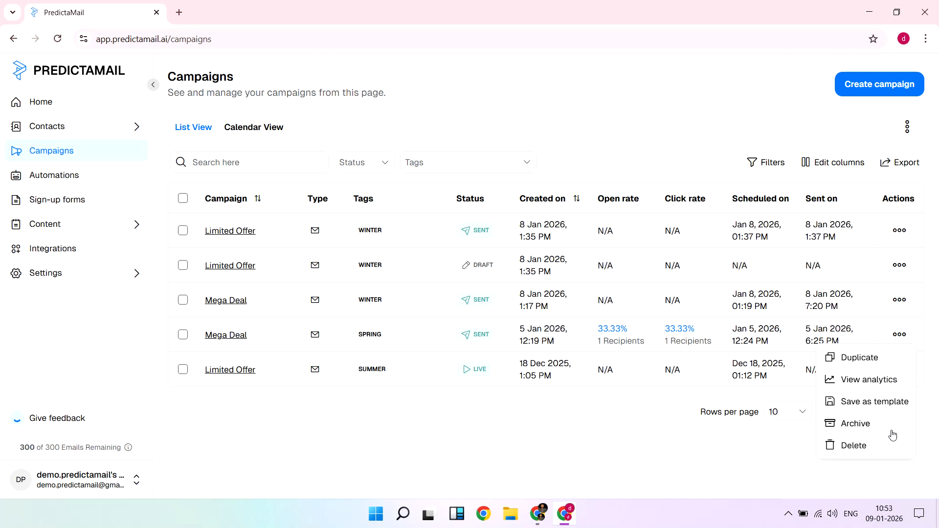
click(763, 449)
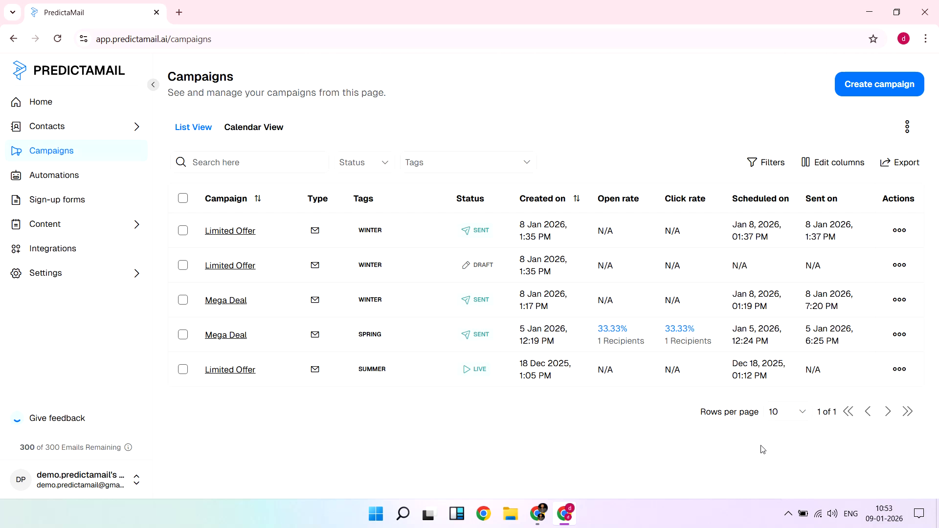